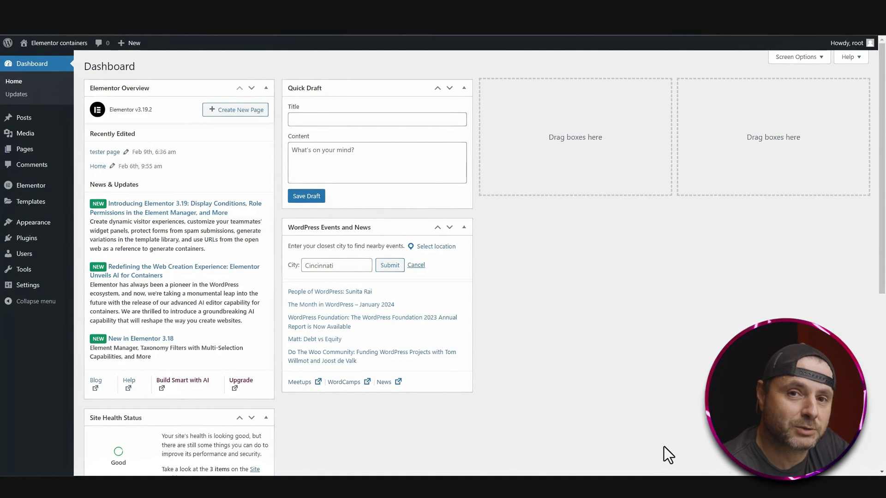
- Create a new header in Elementor's Theme Builder and dismiss the template library to start from a blank canvas
{"action": "left_click", "coordinate": [26, 238]}
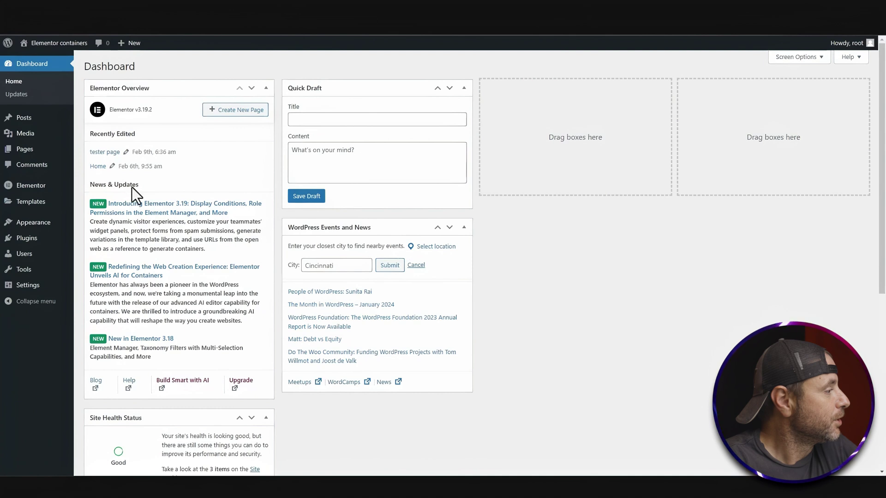
{"action": "mouse_move", "coordinate": [14, 203]}
{"action": "left_click", "coordinate": [92, 229]}
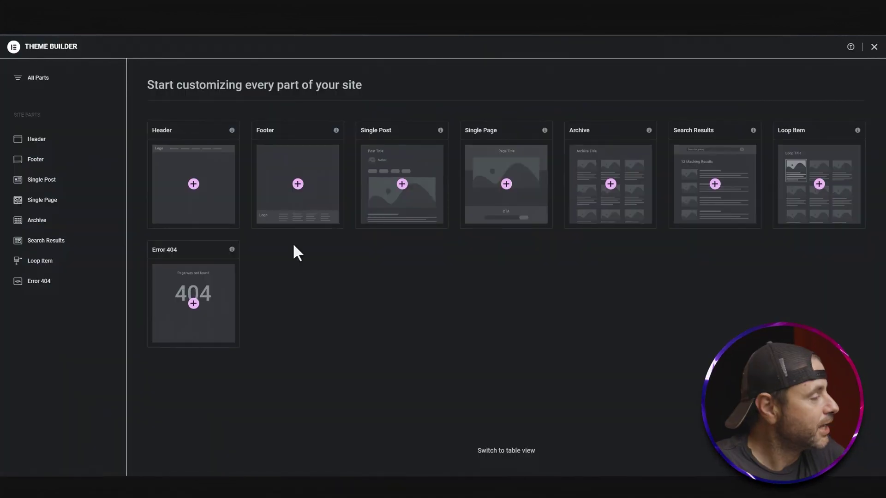
{"action": "left_click", "coordinate": [193, 184]}
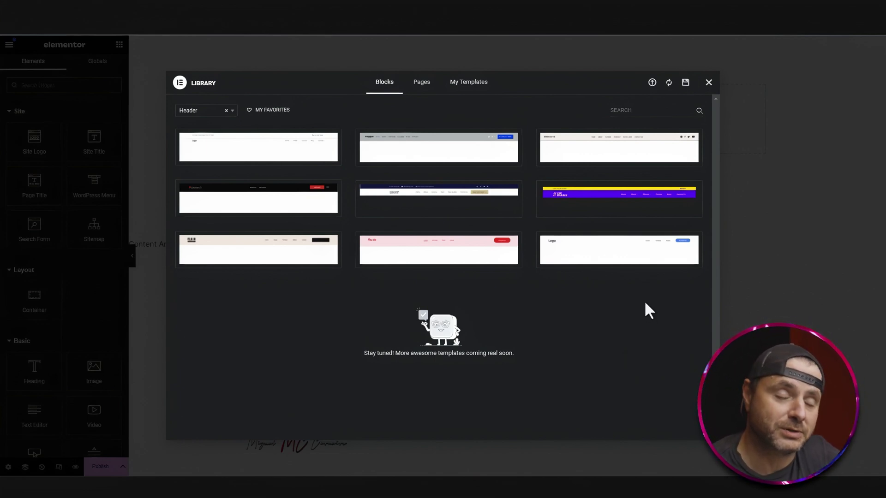
{"action": "left_click", "coordinate": [709, 82]}
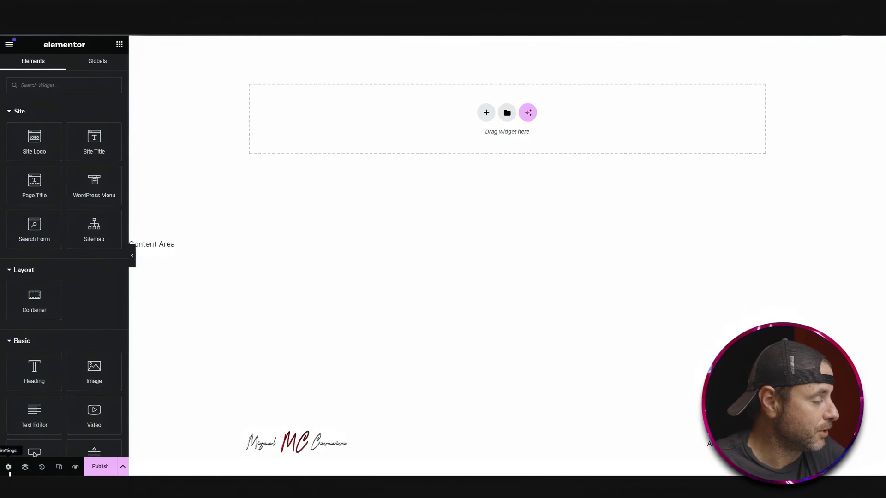
- Title the header template "My Header" and set its HTML tag to header
{"action": "left_click", "coordinate": [8, 467]}
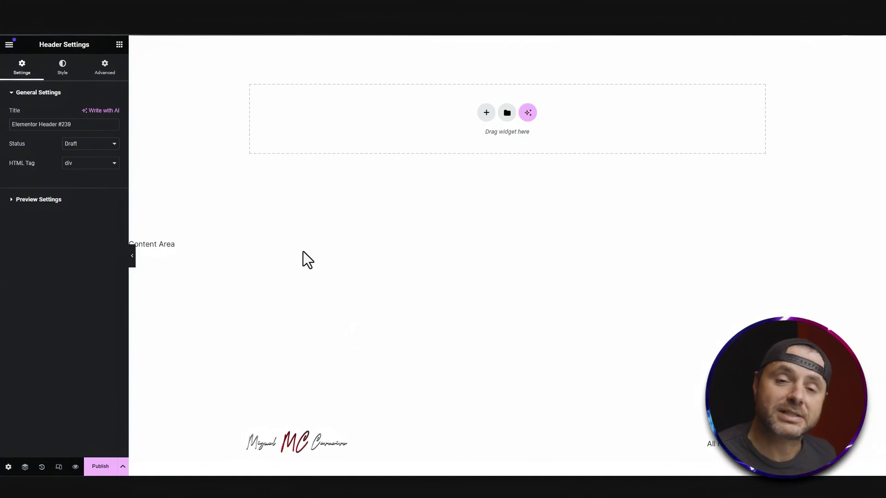
{"action": "left_click_drag", "start_coordinate": [91, 124], "coordinate": [2, 133]}
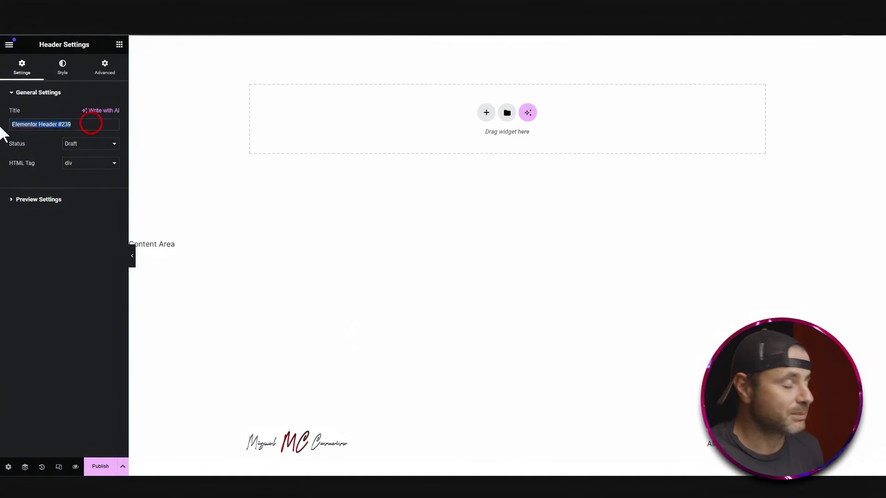
{"action": "type", "text": "My Header"}
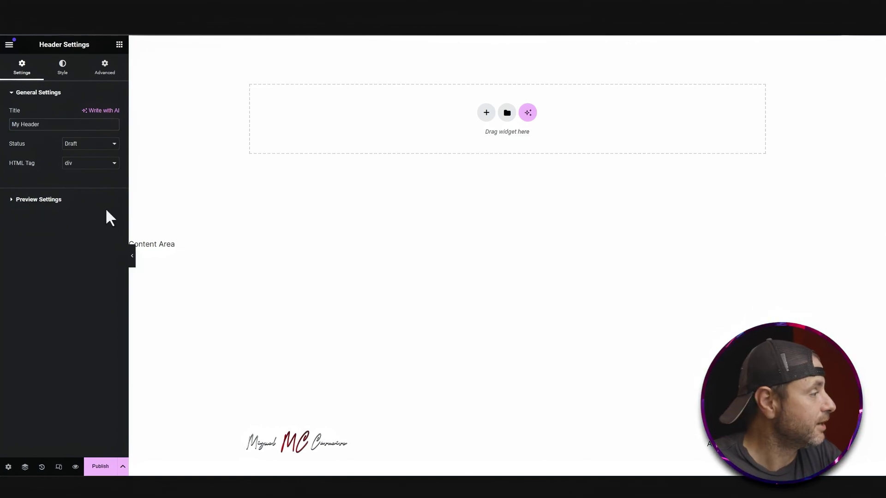
{"action": "left_click", "coordinate": [83, 164]}
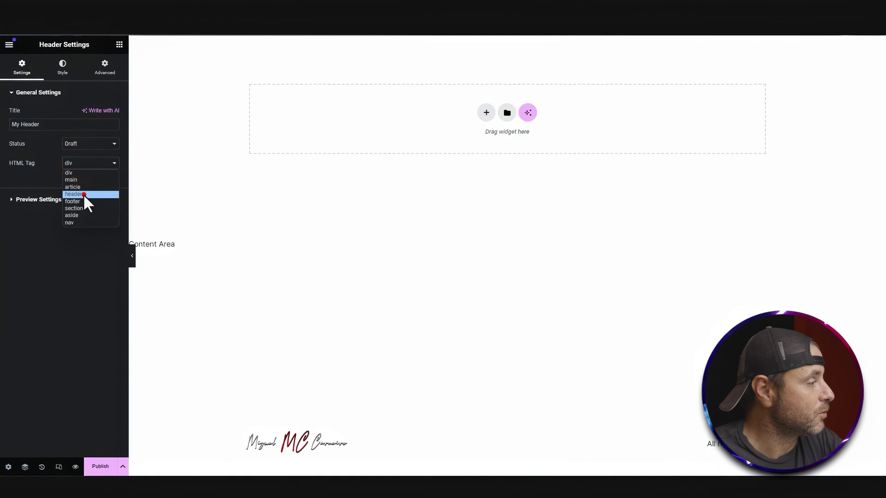
{"action": "left_click", "coordinate": [83, 193]}
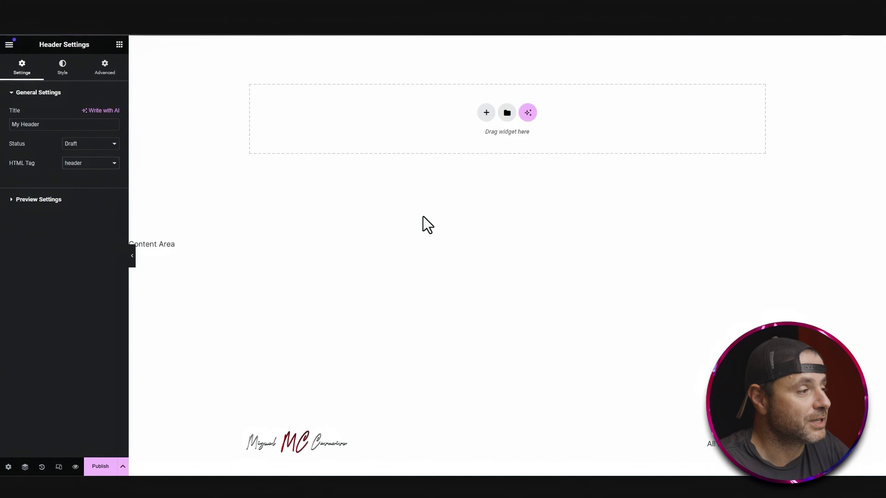
- Add a row-direction container to the header and set its content width to Full Width
{"action": "left_click", "coordinate": [485, 113]}
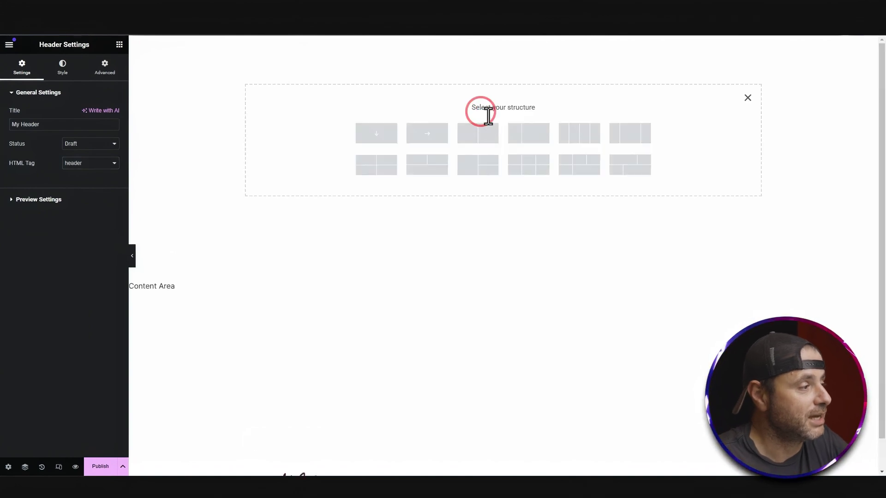
{"action": "left_click", "coordinate": [426, 136]}
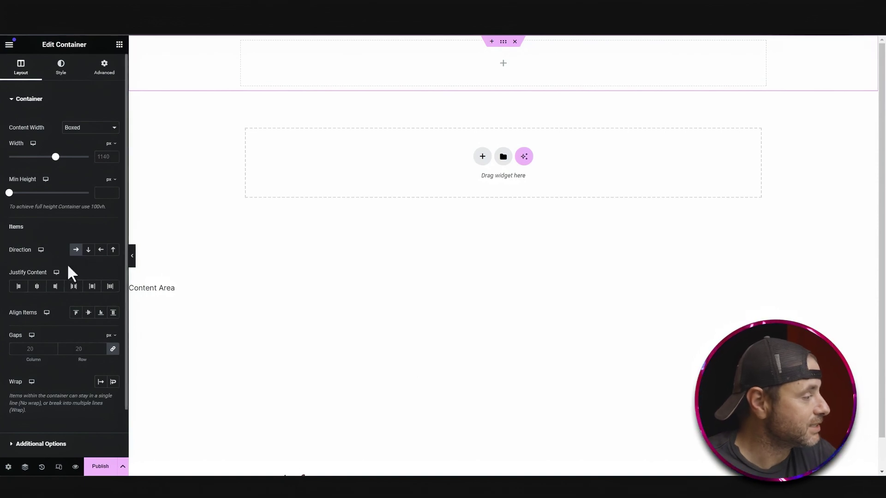
{"action": "left_click", "coordinate": [503, 43]}
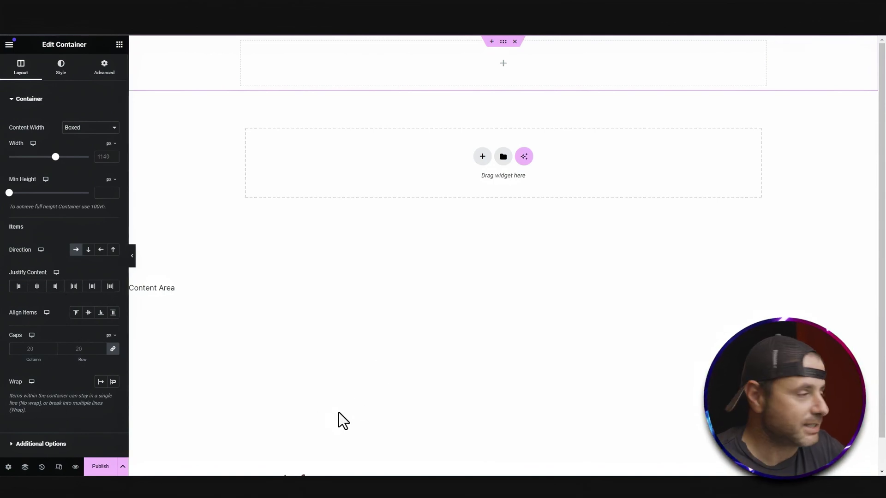
{"action": "left_click", "coordinate": [80, 131]}
{"action": "left_click", "coordinate": [79, 142]}
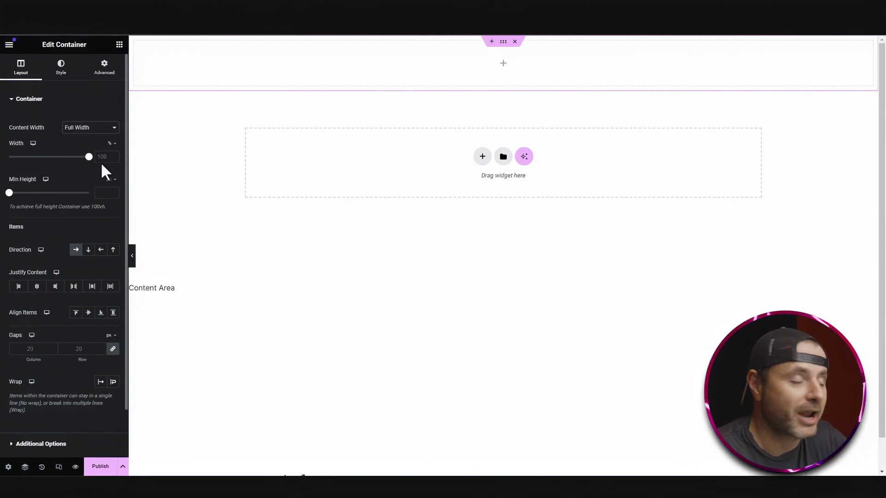
- Set the container's width to 100% and its minimum height to 55 px
{"action": "left_click_drag", "start_coordinate": [89, 156], "coordinate": [44, 158]}
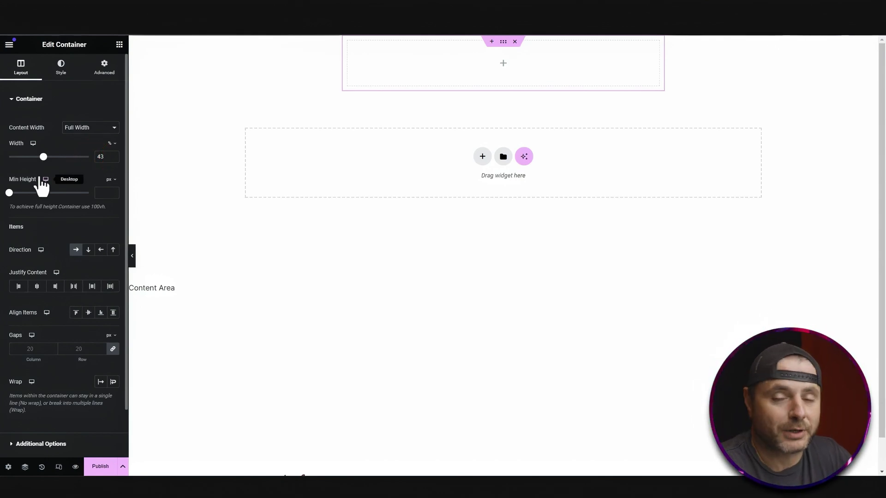
{"action": "left_click_drag", "start_coordinate": [43, 157], "coordinate": [183, 160]}
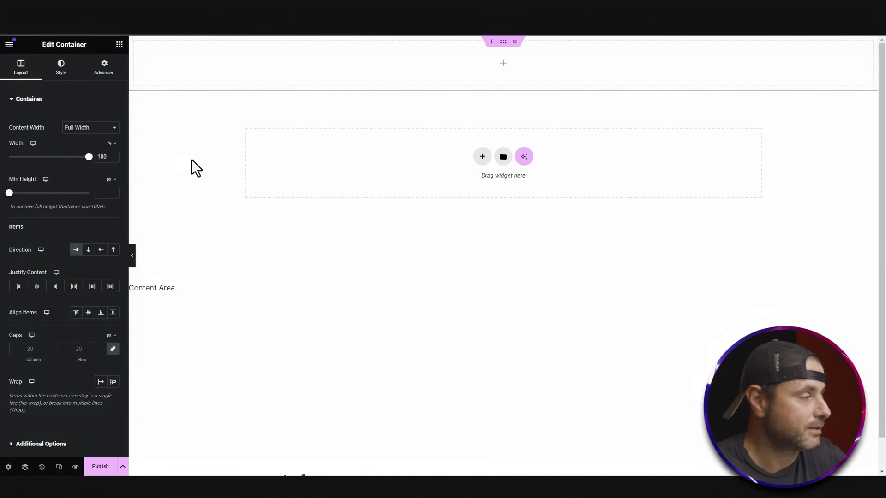
{"action": "left_click", "coordinate": [107, 193]}
{"action": "type", "text": "55"}
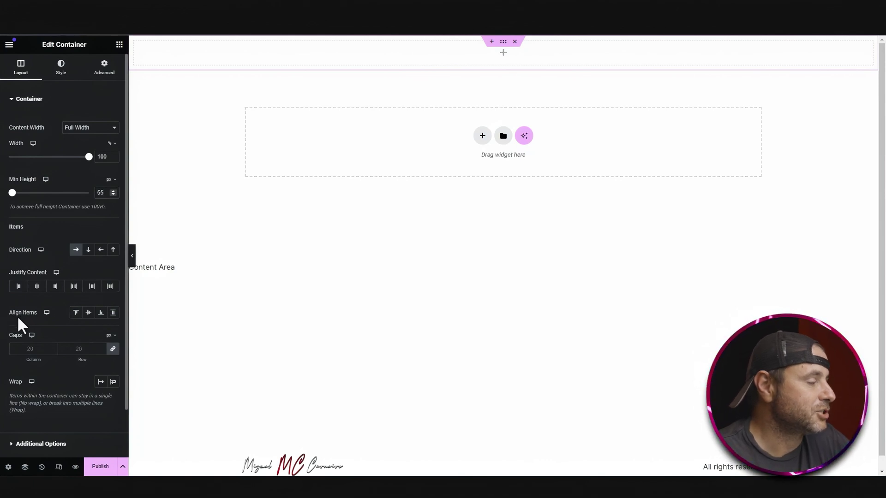
- Align the container's items to the center and set its column and row gaps to 0 px
{"action": "left_click", "coordinate": [88, 313]}
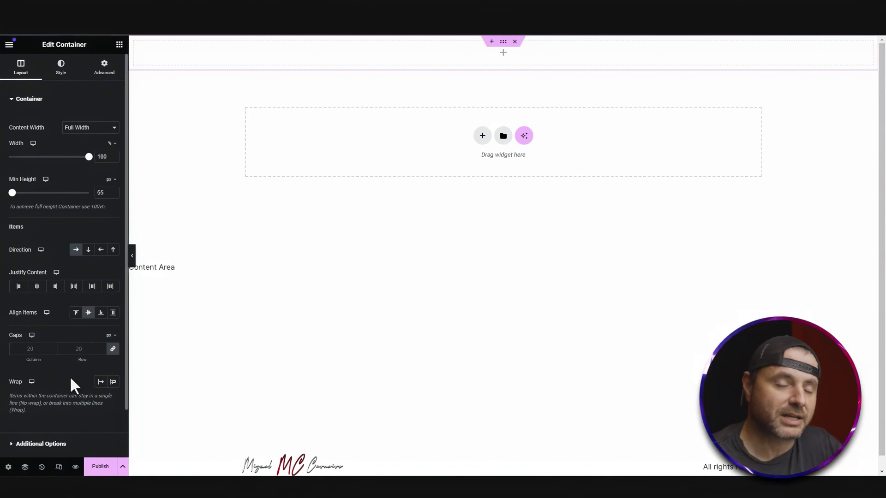
{"action": "left_click", "coordinate": [36, 349]}
{"action": "type", "text": "0"}
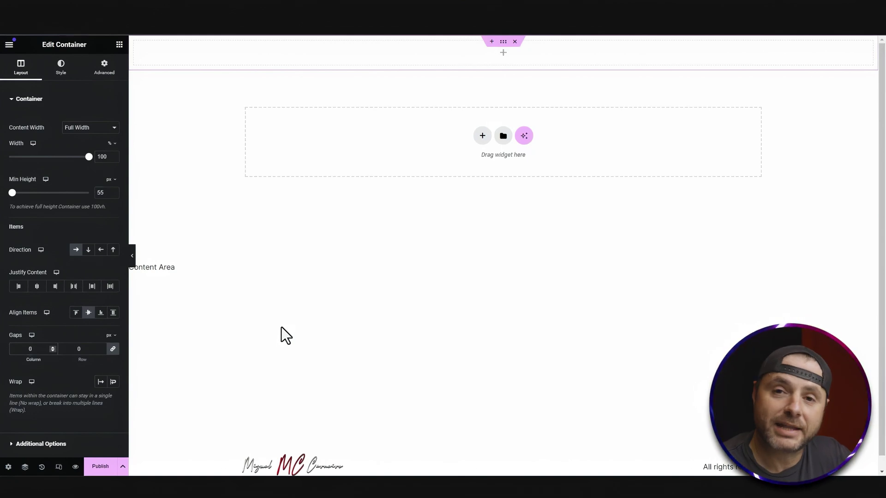
- Add a Site Logo widget to the header container with its image resolution set to Medium - 300 x 300
{"action": "left_click", "coordinate": [119, 45]}
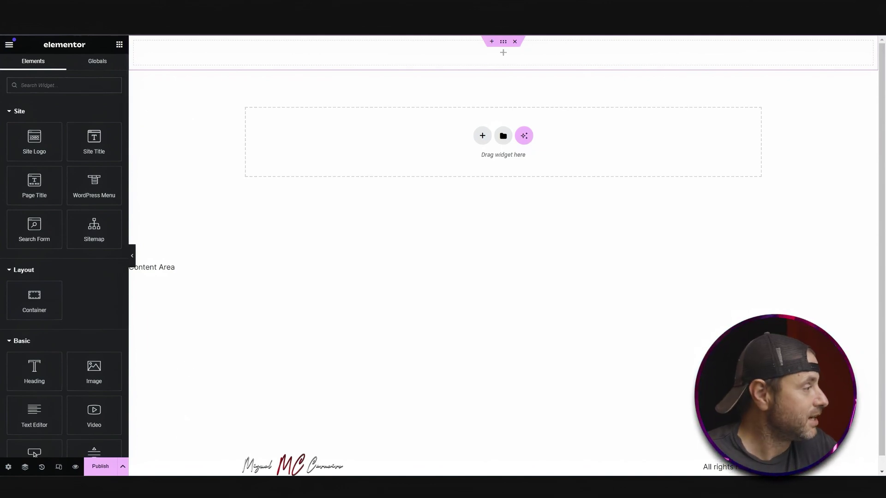
{"action": "left_click_drag", "start_coordinate": [29, 138], "coordinate": [428, 46]}
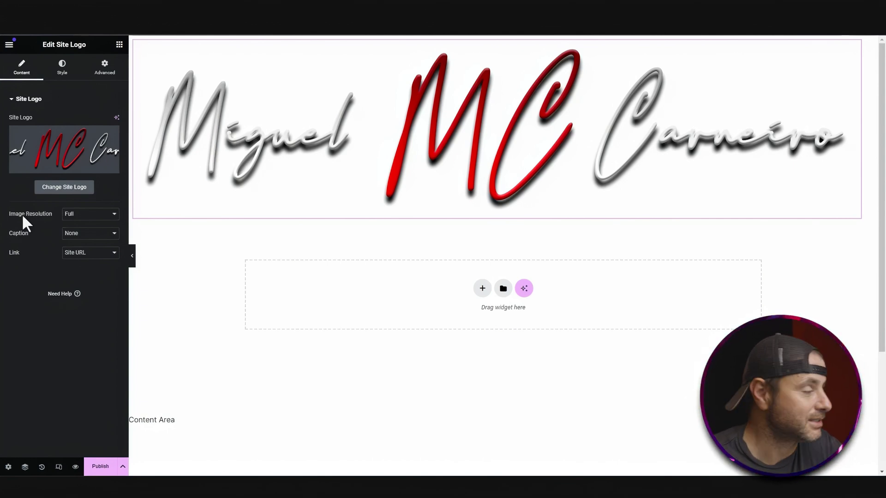
{"action": "left_click", "coordinate": [77, 214]}
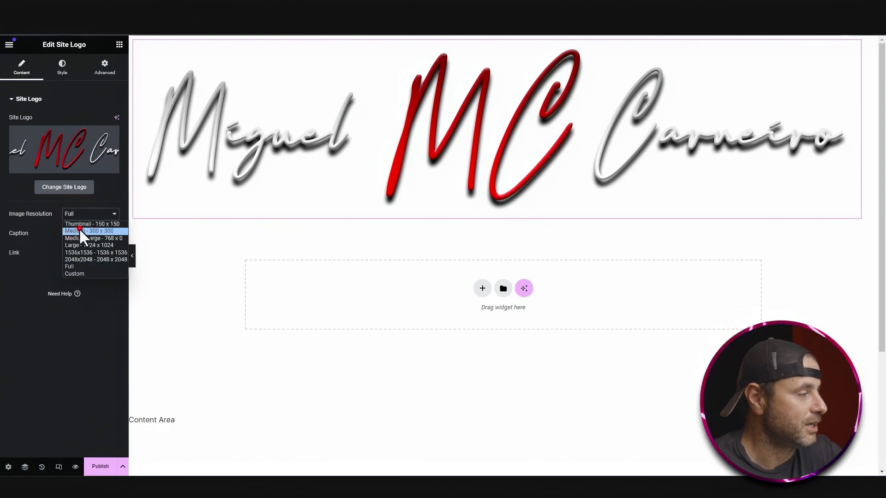
{"action": "left_click", "coordinate": [79, 230]}
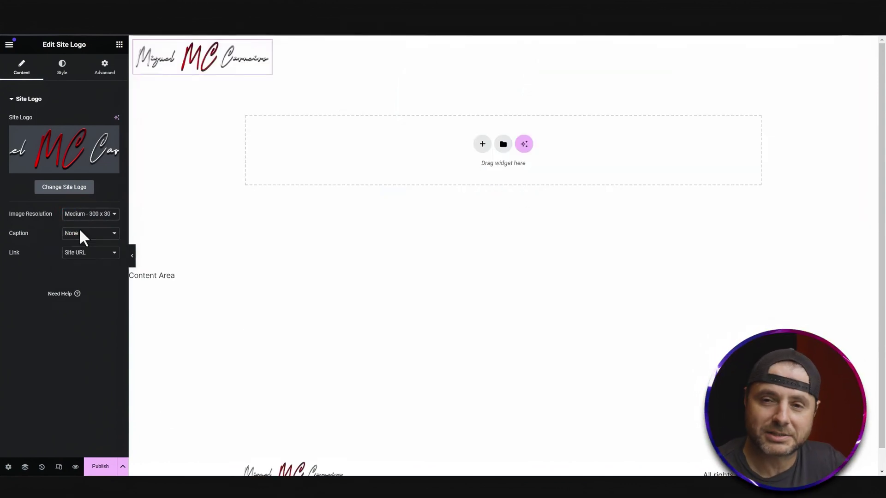
- Try the Custom image resolution for the site logo and restore Medium - 300 x 300
{"action": "left_click", "coordinate": [75, 214]}
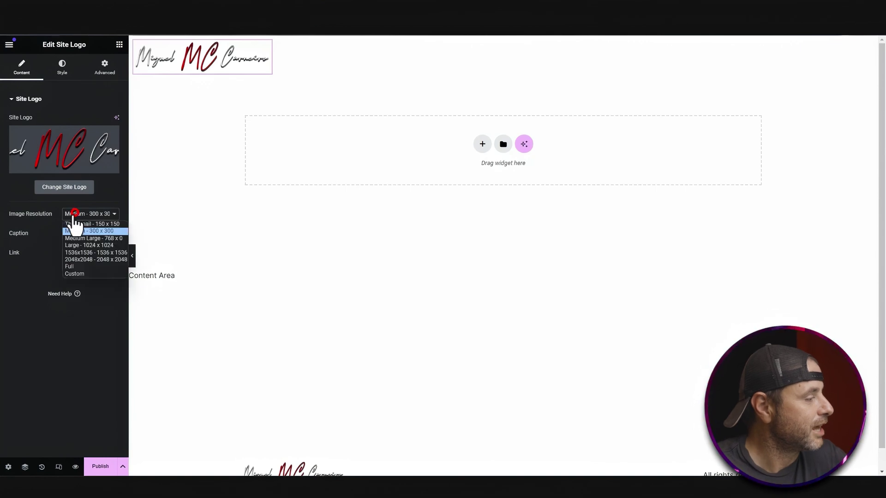
{"action": "left_click", "coordinate": [78, 274]}
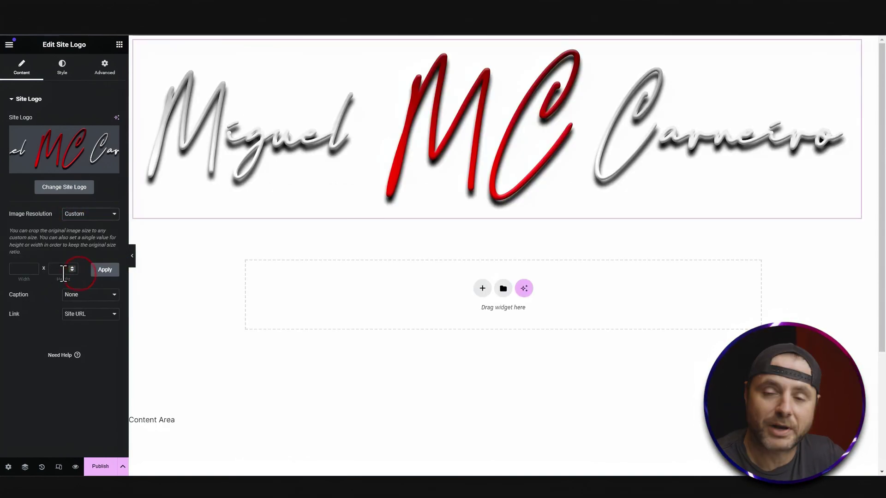
{"action": "left_click", "coordinate": [77, 213]}
{"action": "left_click", "coordinate": [82, 231]}
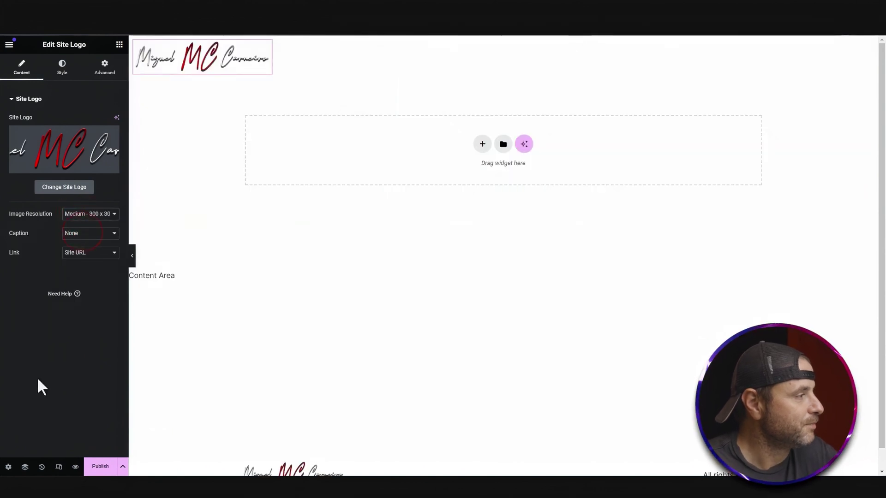
- Set the site logo's height to 50 px in its style settings
{"action": "left_click", "coordinate": [22, 65]}
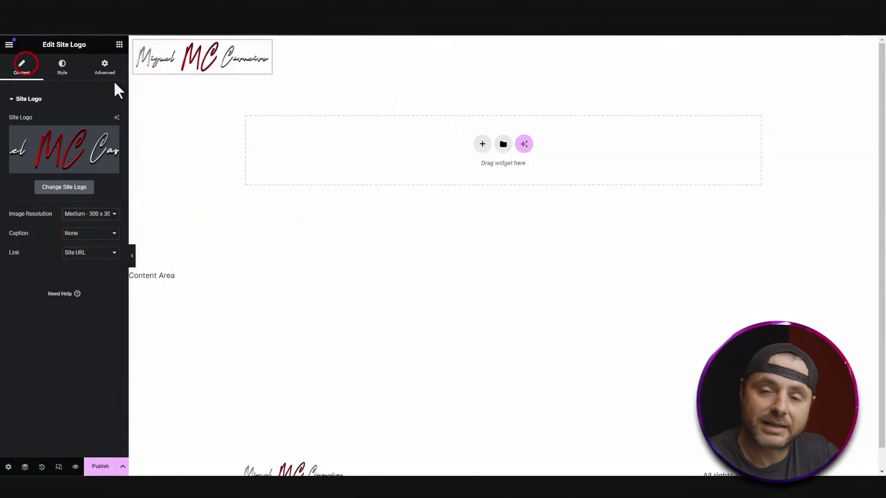
{"action": "left_click", "coordinate": [62, 65]}
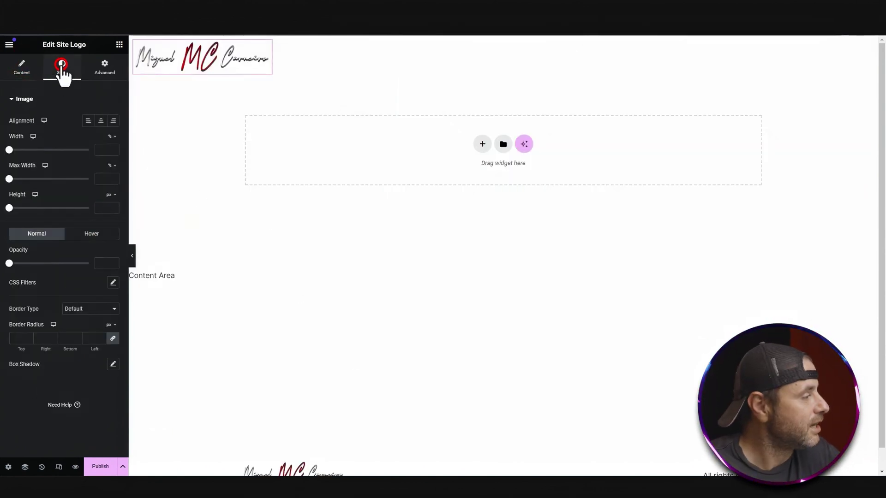
{"action": "left_click", "coordinate": [106, 208]}
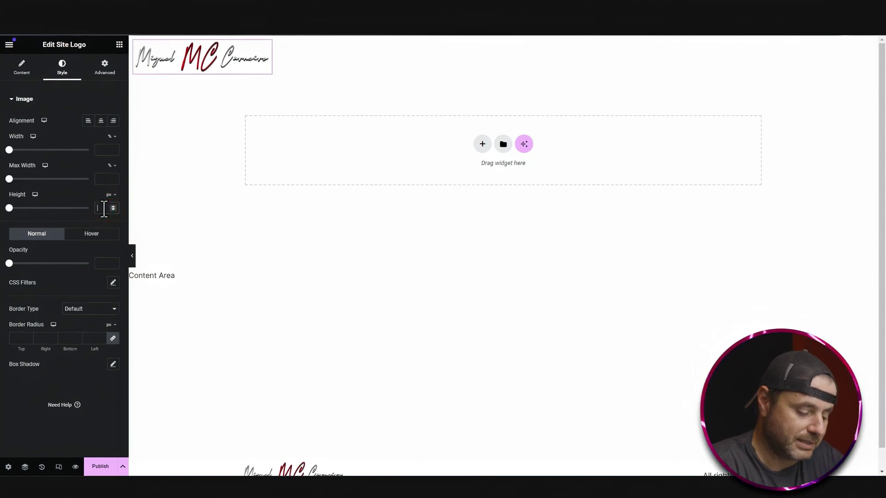
{"action": "type", "text": "50"}
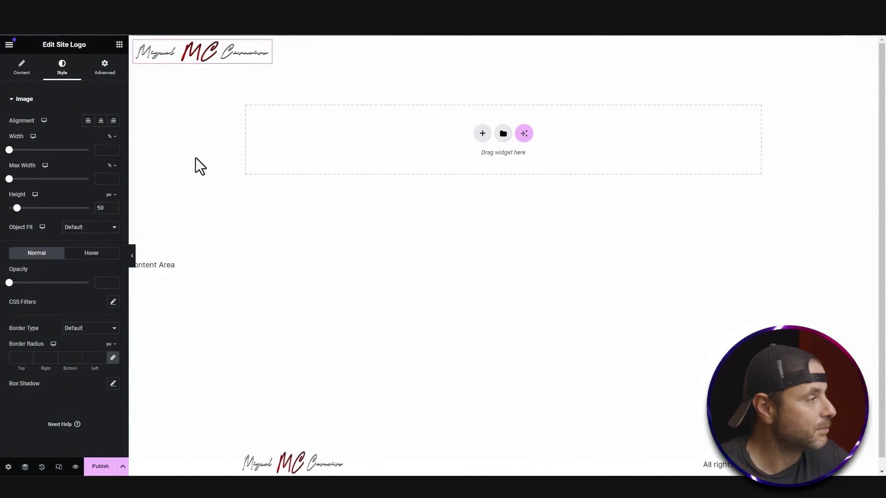
- Search the widgets for "menu" and place a WordPress Menu widget in the container directly after the site logo
{"action": "left_click", "coordinate": [119, 45]}
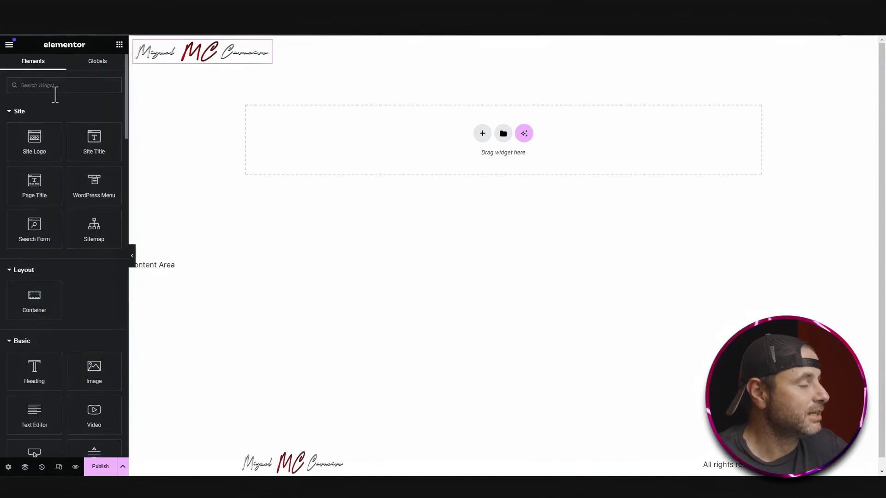
{"action": "type", "text": "menu"}
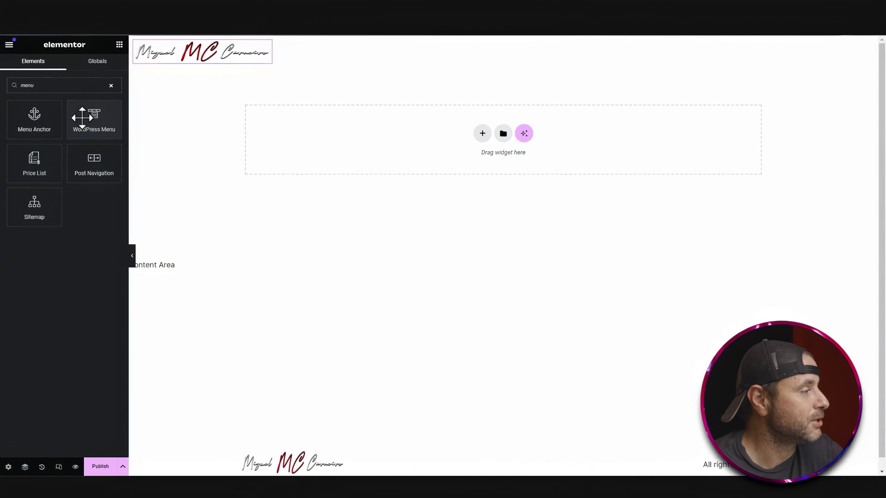
{"action": "left_click_drag", "start_coordinate": [82, 118], "coordinate": [270, 51]}
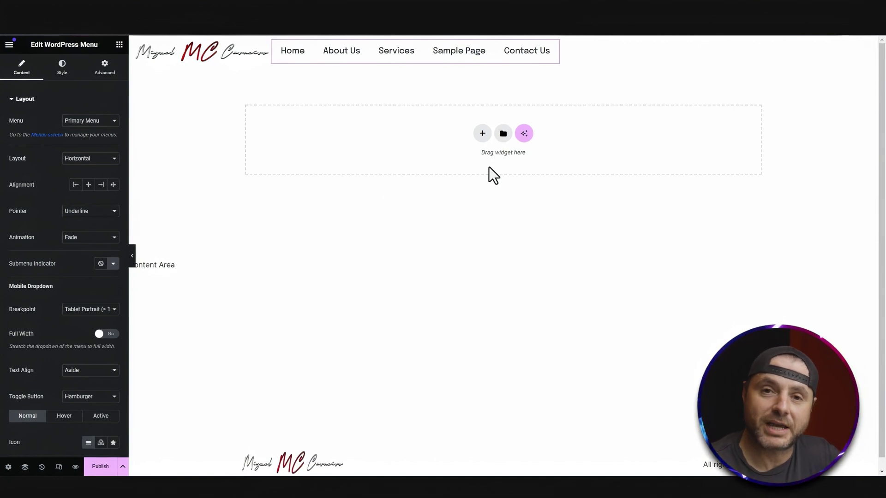
- Choose Primary Menu as the widget's menu and Horizontal as its layout
{"action": "left_click", "coordinate": [74, 122]}
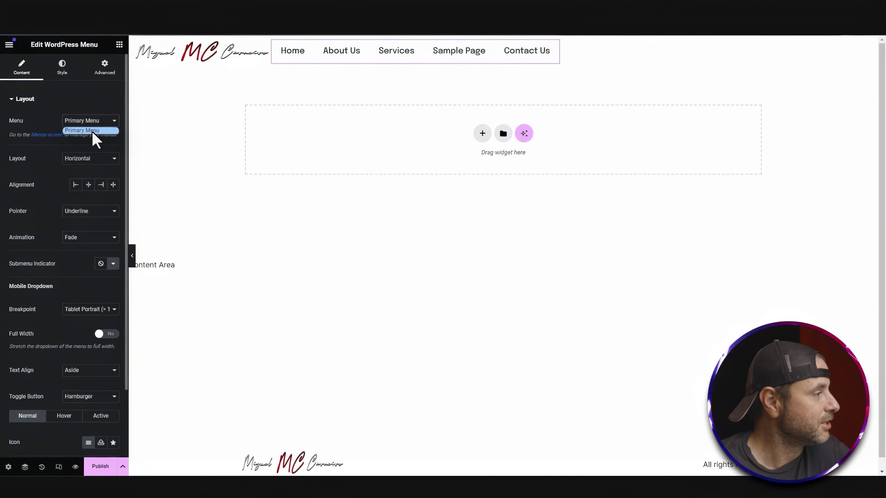
{"action": "left_click", "coordinate": [91, 131]}
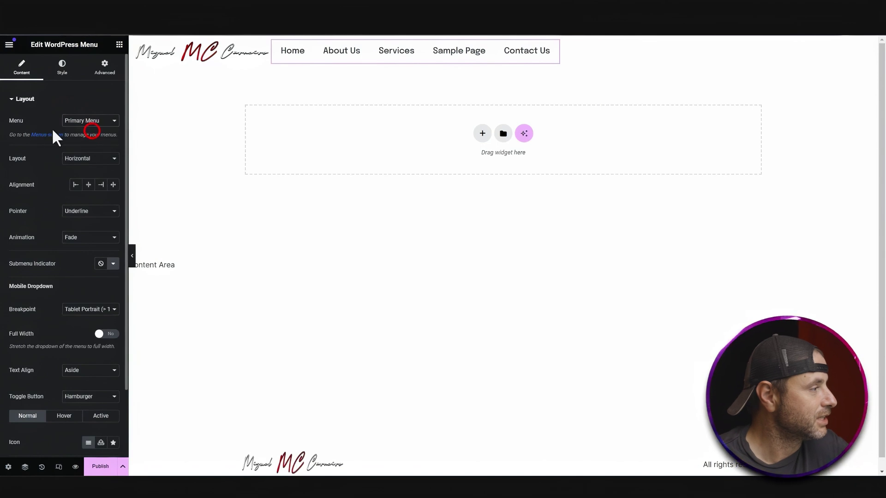
{"action": "left_click", "coordinate": [88, 162]}
{"action": "left_click", "coordinate": [90, 169]}
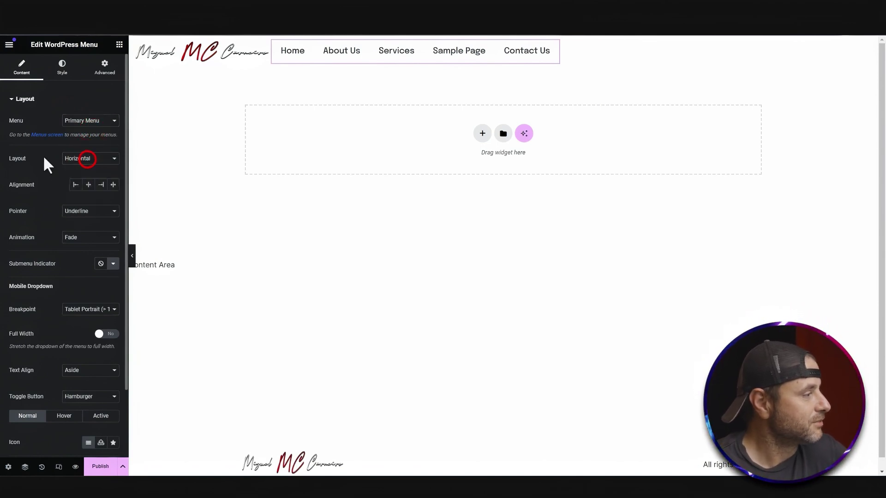
- Set the WordPress menu's alignment to center
{"action": "left_click", "coordinate": [90, 183]}
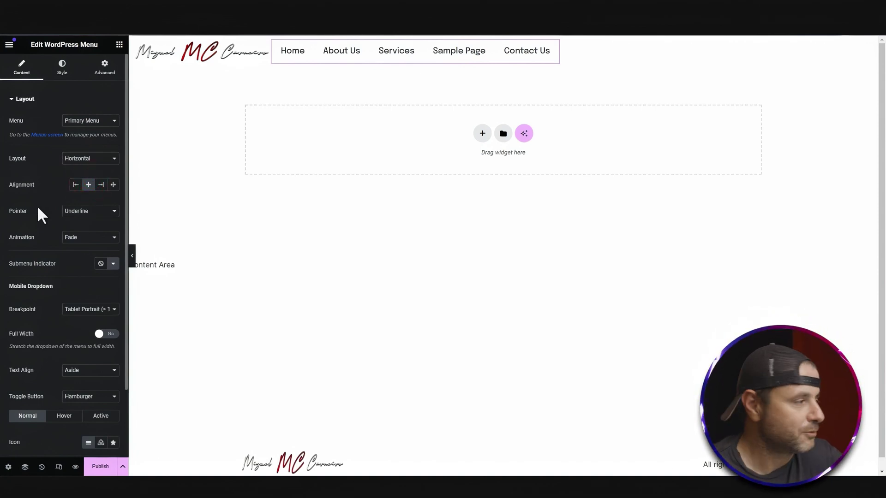
{"action": "scroll", "coordinate": [52, 227], "scroll_direction": "down", "scroll_amount": 2}
{"action": "scroll", "coordinate": [52, 225], "scroll_direction": "up", "scroll_amount": 2}
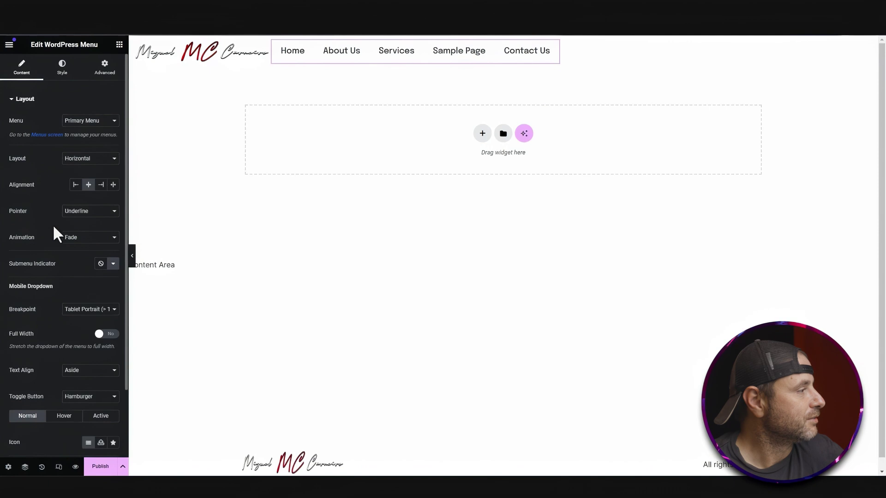
- Set the main menu's normal text color to white (#FFFFFF) in the WordPress Menu's style settings
{"action": "left_click", "coordinate": [61, 69]}
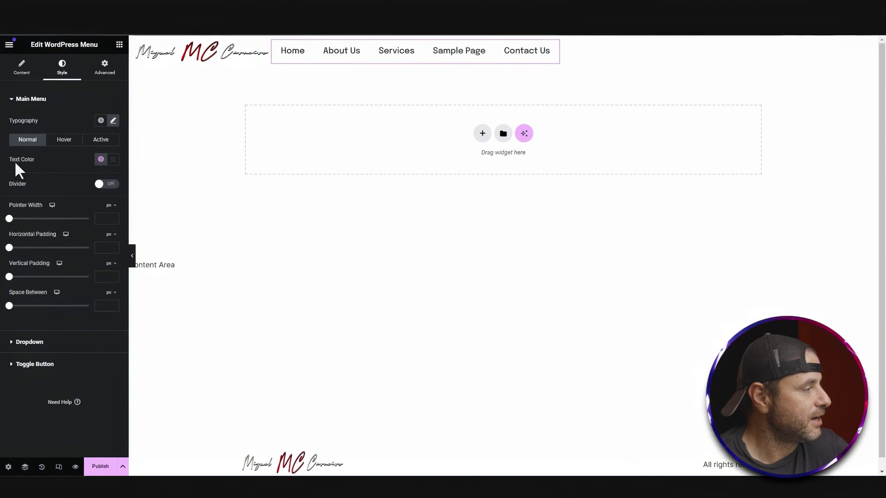
{"action": "left_click", "coordinate": [115, 161]}
{"action": "left_click_drag", "start_coordinate": [88, 225], "coordinate": [52, 184]}
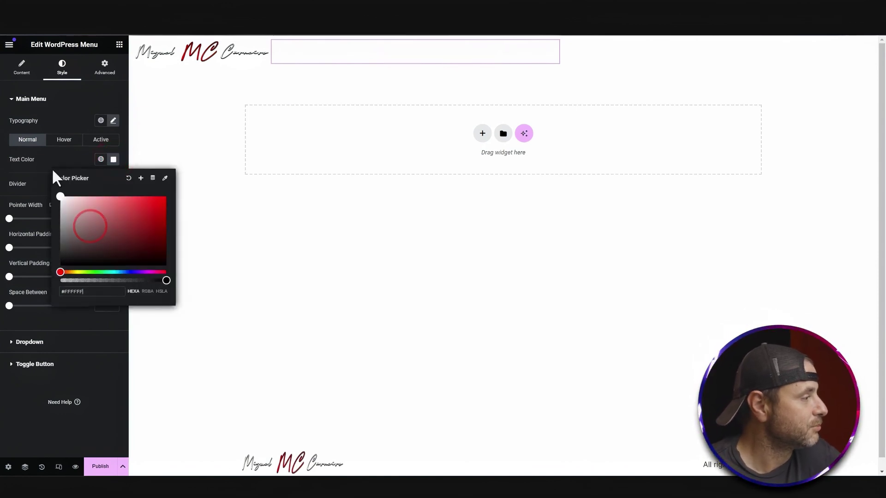
{"action": "left_click", "coordinate": [39, 150]}
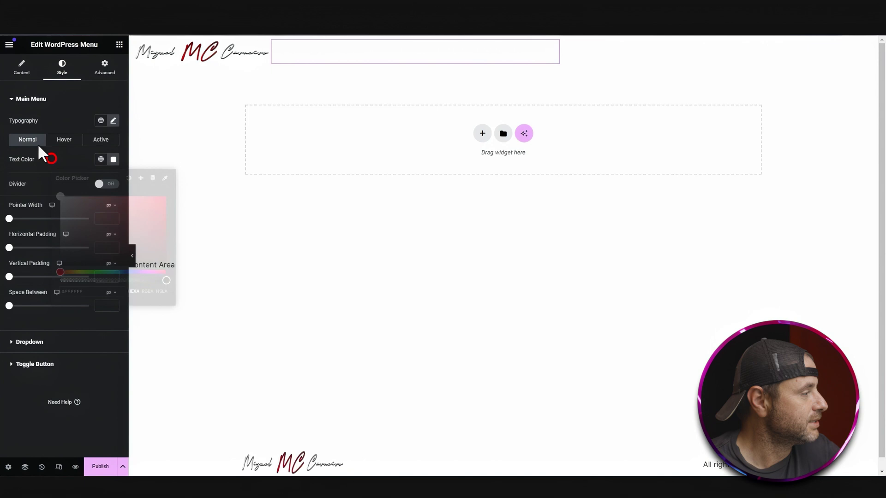
- Set the menu dropdown's text color to white and make its background color fully transparent
{"action": "left_click", "coordinate": [30, 342]}
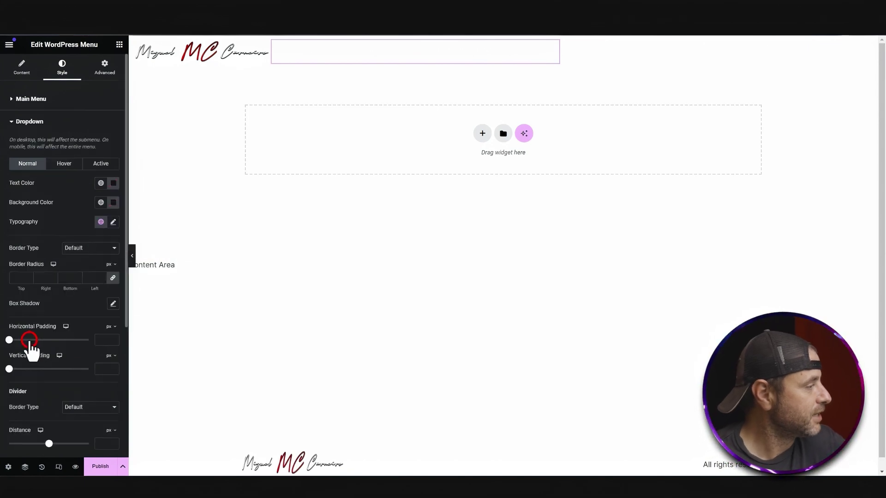
{"action": "left_click", "coordinate": [112, 184]}
{"action": "left_click", "coordinate": [43, 180]}
{"action": "left_click", "coordinate": [110, 202]}
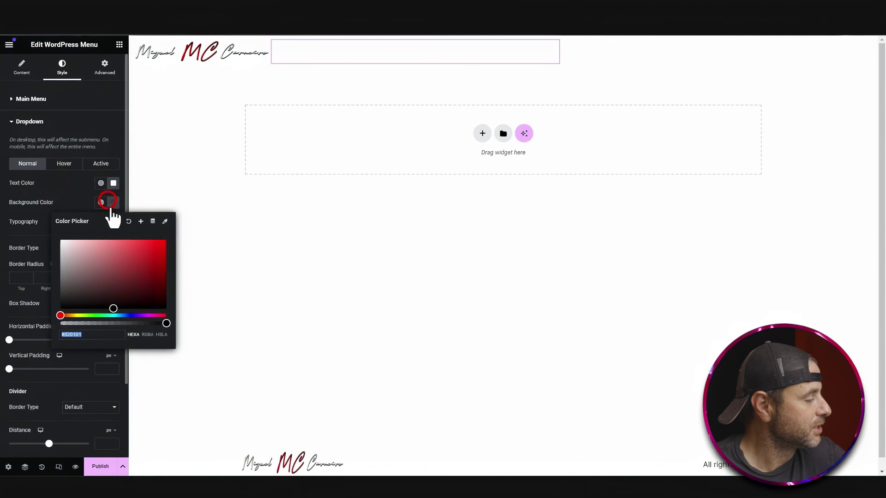
{"action": "left_click_drag", "start_coordinate": [167, 323], "coordinate": [60, 323]}
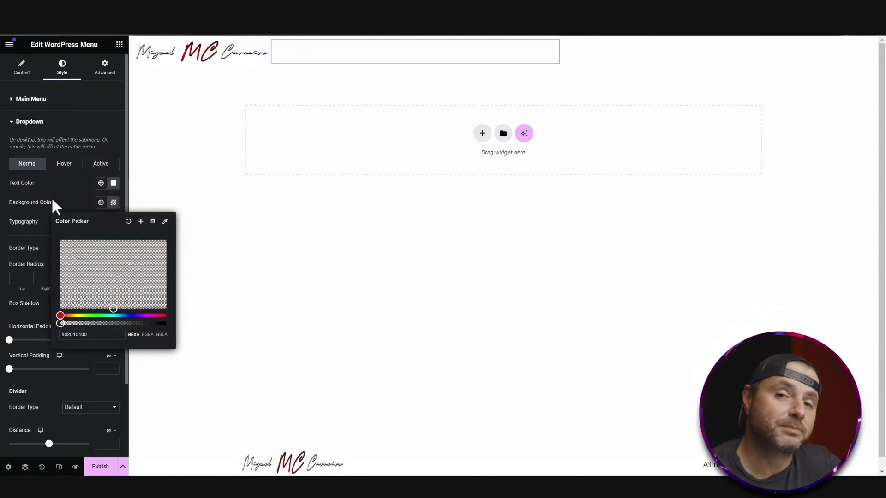
{"action": "left_click", "coordinate": [53, 202]}
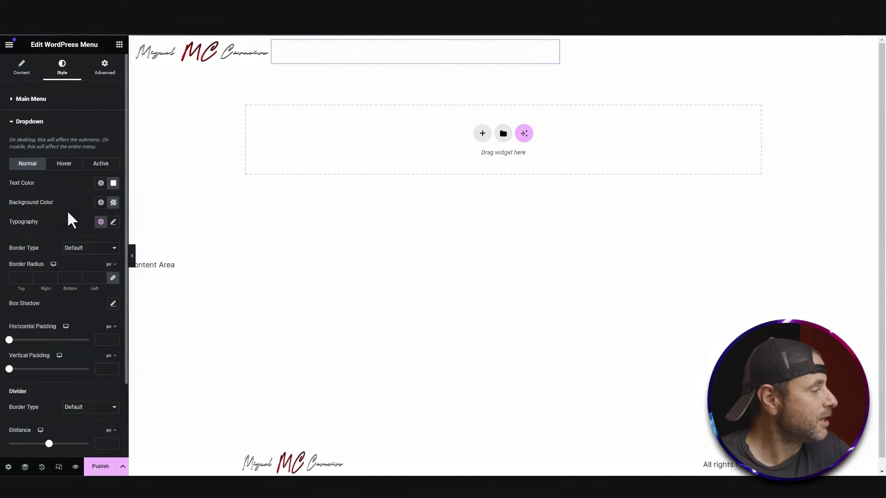
- Set the menu toggle button's color to white and make its background color fully transparent
{"action": "scroll", "coordinate": [58, 323], "scroll_direction": "down", "scroll_amount": 2}
{"action": "left_click", "coordinate": [47, 391]}
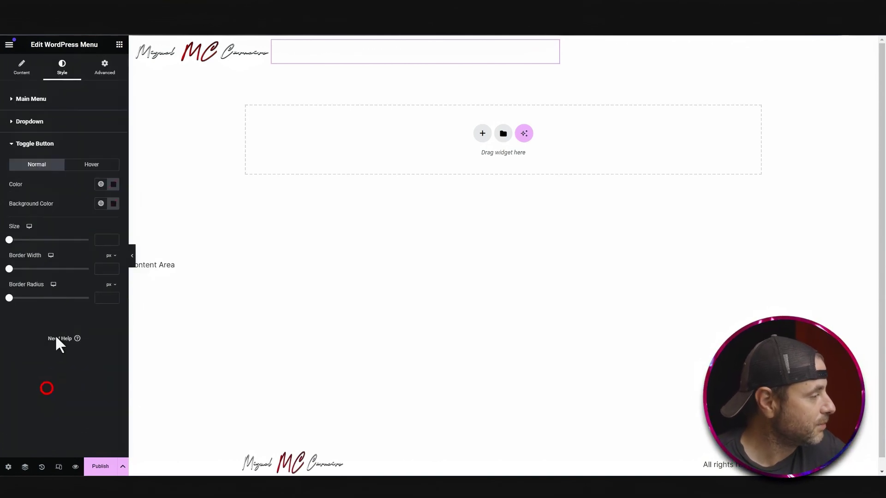
{"action": "left_click", "coordinate": [116, 189]}
{"action": "left_click", "coordinate": [109, 268]}
{"action": "left_click", "coordinate": [29, 194]}
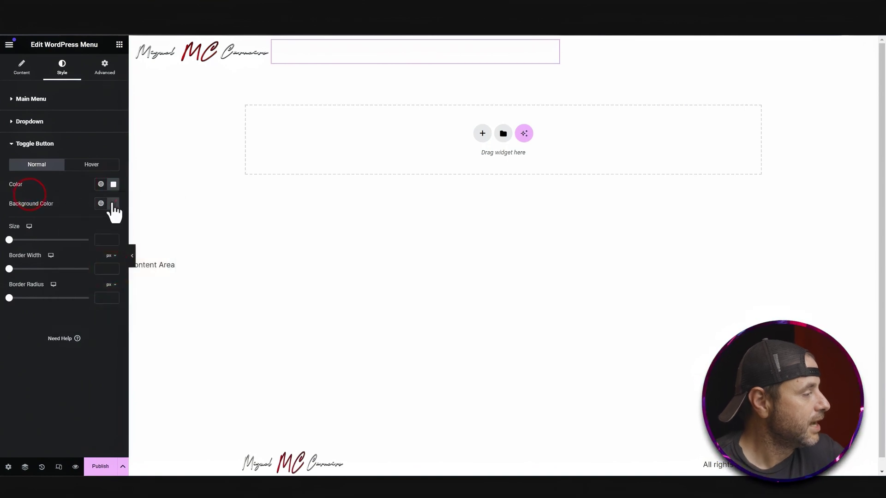
{"action": "left_click", "coordinate": [113, 205]}
{"action": "left_click_drag", "start_coordinate": [163, 323], "coordinate": [40, 257]}
{"action": "left_click", "coordinate": [41, 210]}
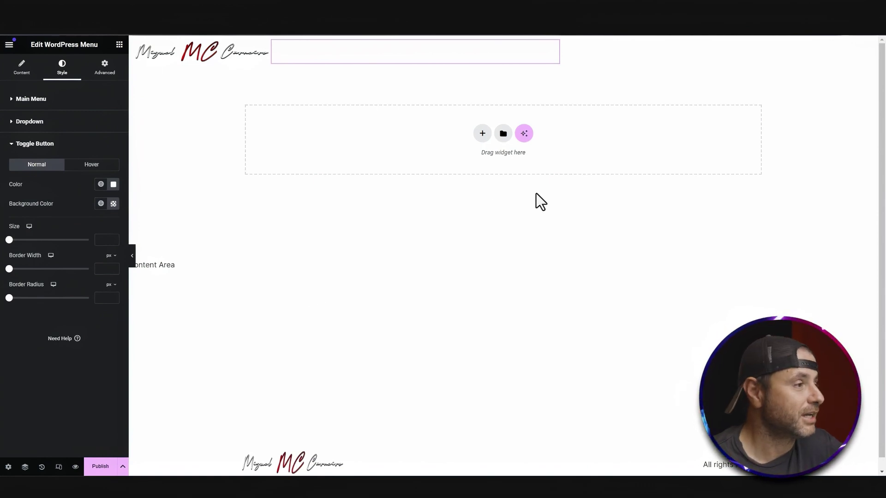
- Open the style settings of the header container that holds the logo and menu
{"action": "mouse_move", "coordinate": [499, 64]}
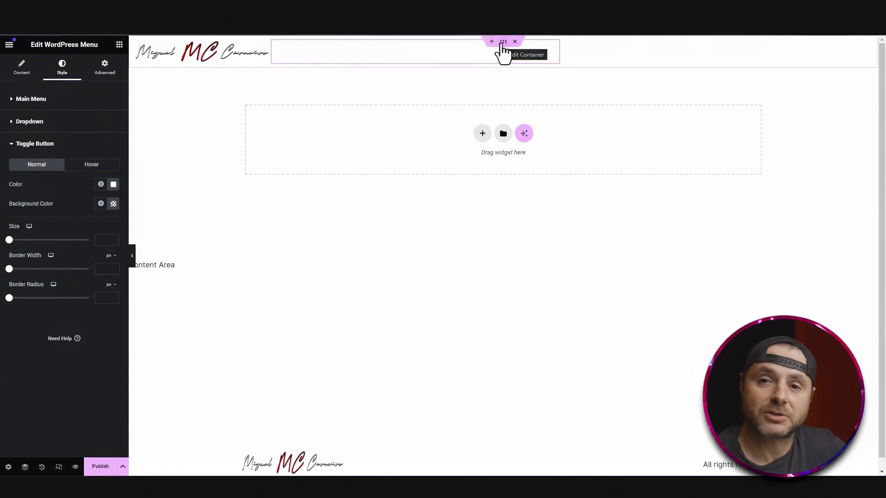
{"action": "left_click", "coordinate": [502, 46]}
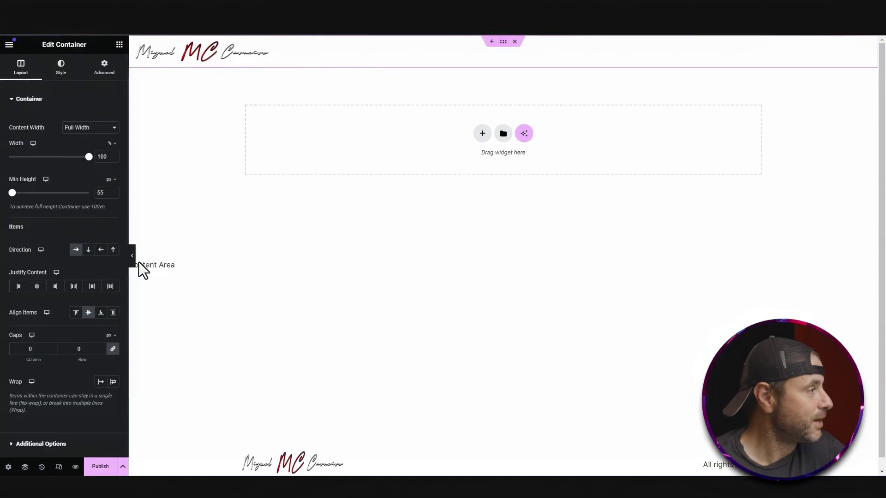
{"action": "left_click", "coordinate": [60, 70]}
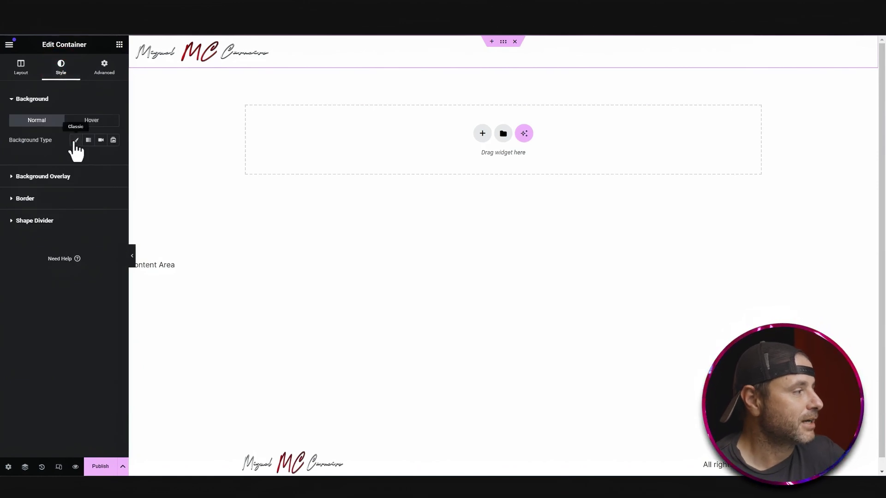
- Try a classic white background color on the header container
{"action": "left_click", "coordinate": [76, 141]}
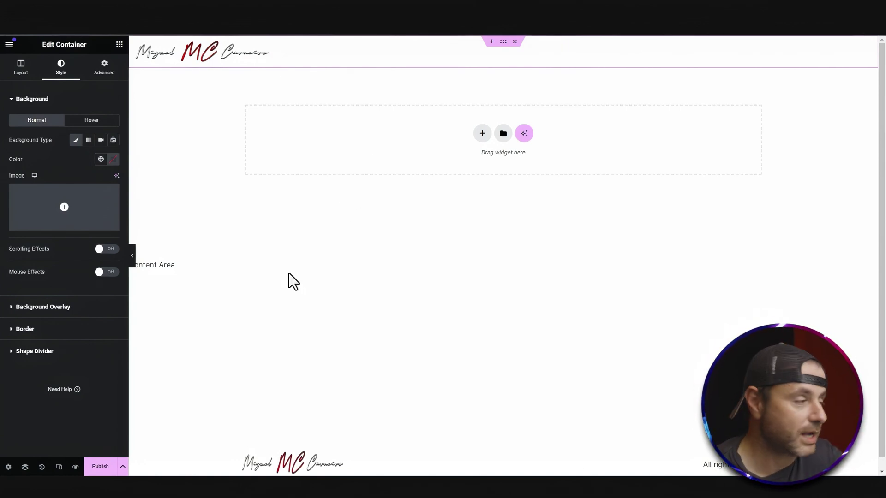
{"action": "left_click", "coordinate": [110, 159]}
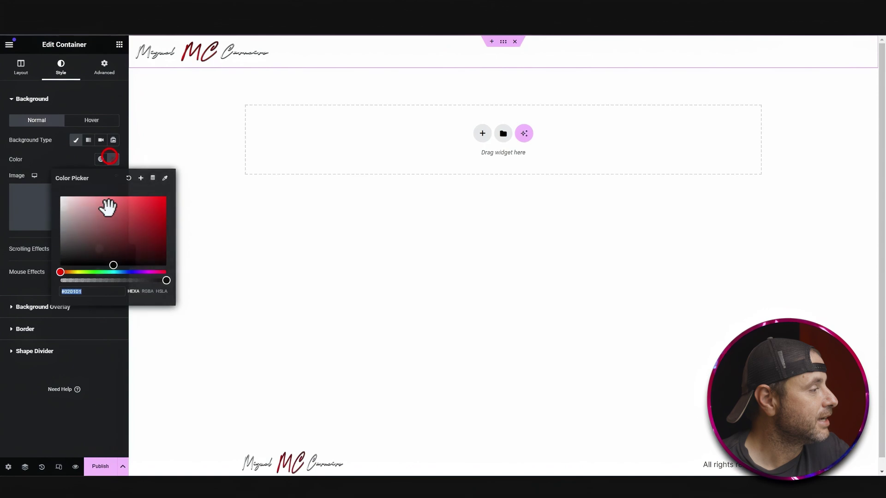
{"action": "left_click", "coordinate": [47, 157]}
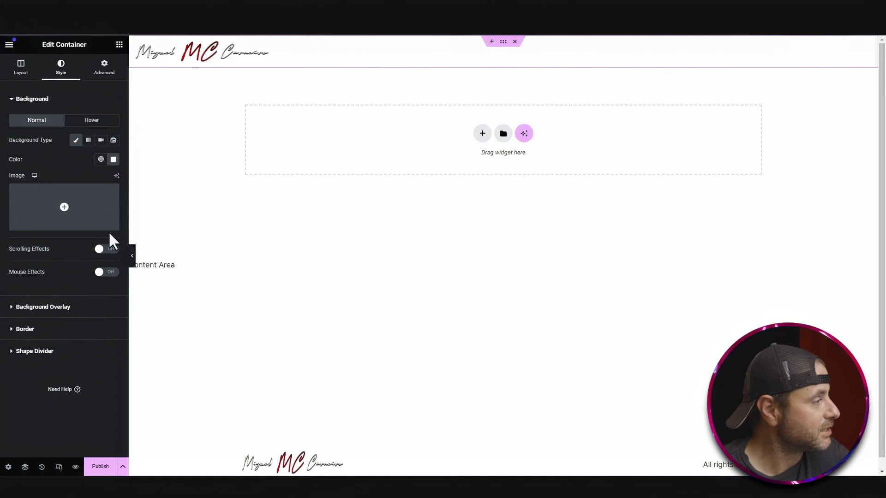
- Give the header container a radial gradient background with dark grey as the first color and black as the second
{"action": "left_click", "coordinate": [88, 140]}
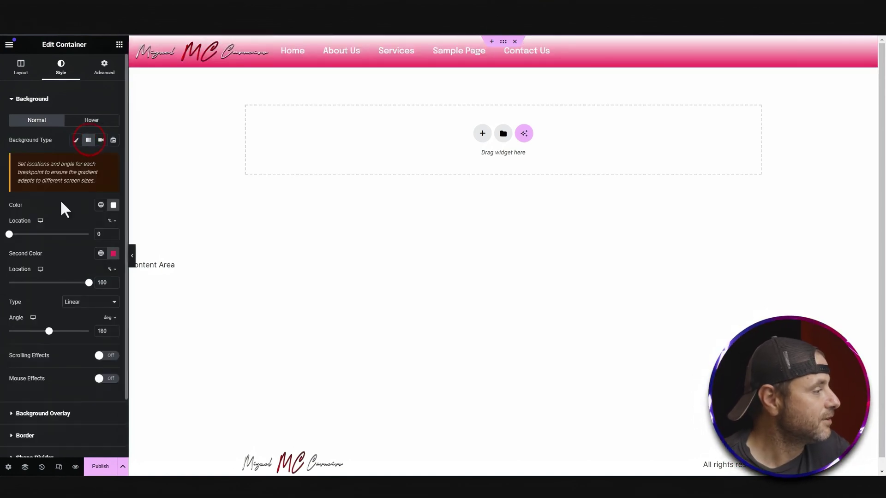
{"action": "left_click", "coordinate": [113, 205]}
{"action": "left_click_drag", "start_coordinate": [60, 243], "coordinate": [54, 294]}
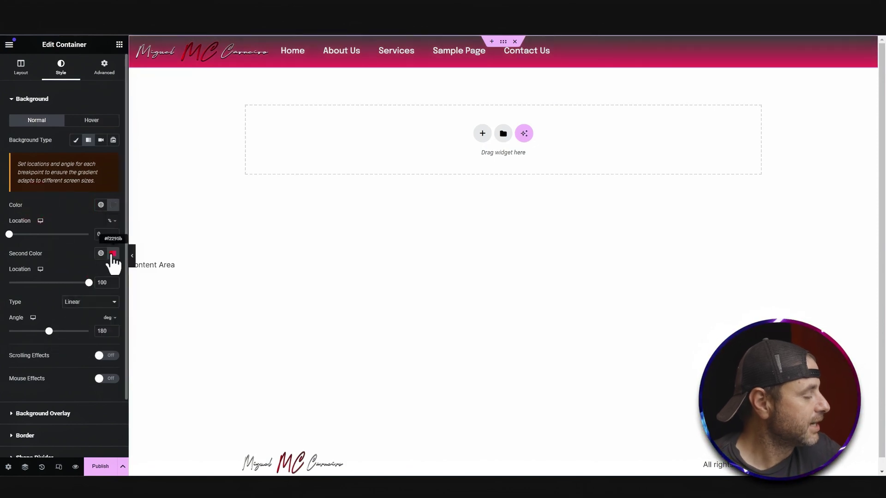
{"action": "left_click", "coordinate": [113, 253]}
{"action": "left_click_drag", "start_coordinate": [101, 316], "coordinate": [50, 366]}
{"action": "left_click", "coordinate": [35, 293]}
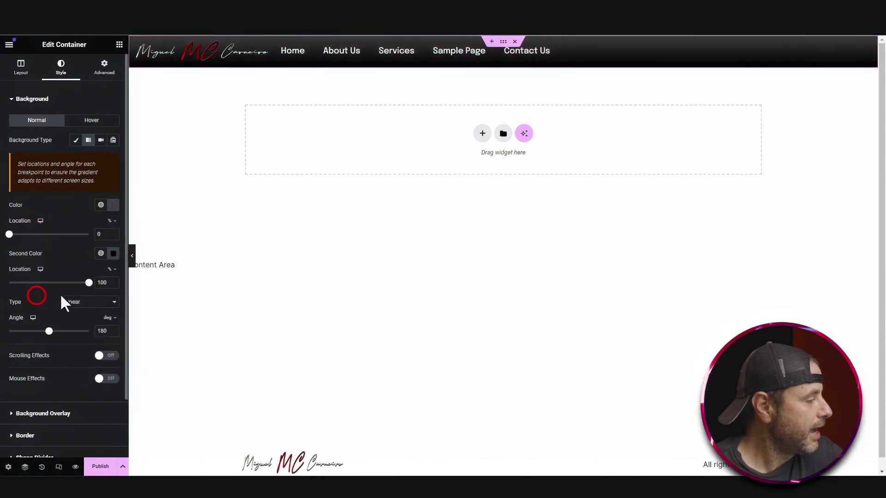
{"action": "left_click", "coordinate": [86, 305]}
{"action": "left_click", "coordinate": [79, 317]}
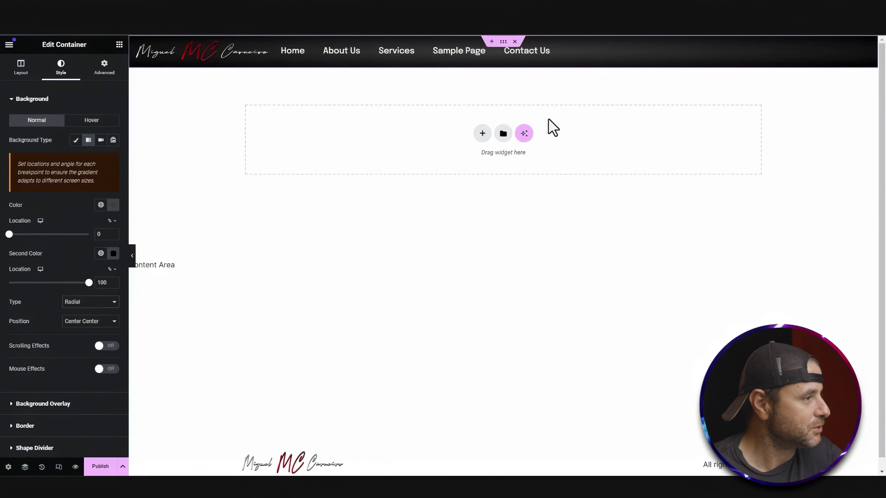
- Add a box shadow to the header container with color rgba(0, 0, 0, 0.75) and a blur of 15
{"action": "scroll", "coordinate": [19, 336], "scroll_direction": "down", "scroll_amount": 2}
{"action": "left_click", "coordinate": [35, 369]}
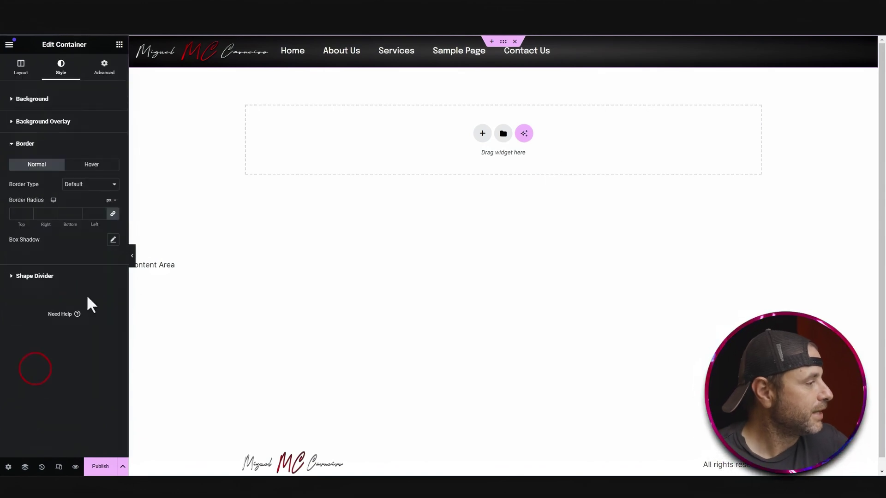
{"action": "left_click", "coordinate": [112, 241]}
{"action": "left_click", "coordinate": [106, 264]}
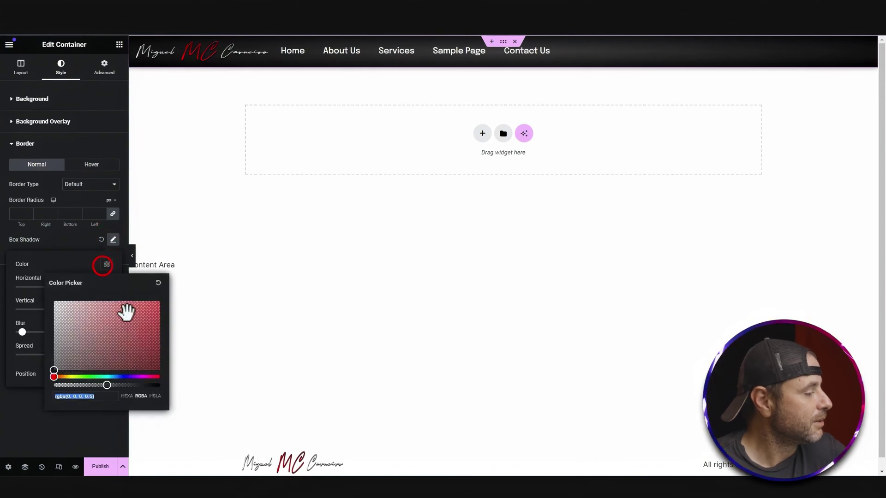
{"action": "left_click_drag", "start_coordinate": [108, 385], "coordinate": [131, 385]}
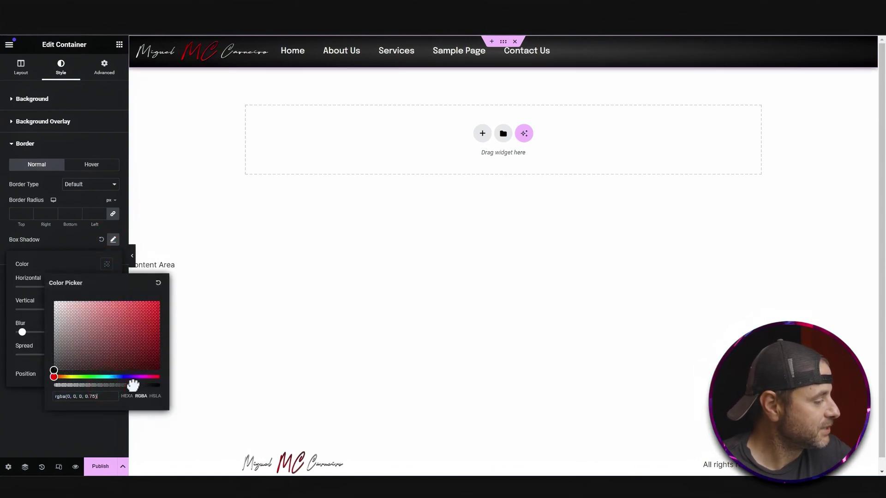
{"action": "left_click", "coordinate": [65, 256]}
{"action": "left_click", "coordinate": [107, 331]}
{"action": "left_click", "coordinate": [107, 331]}
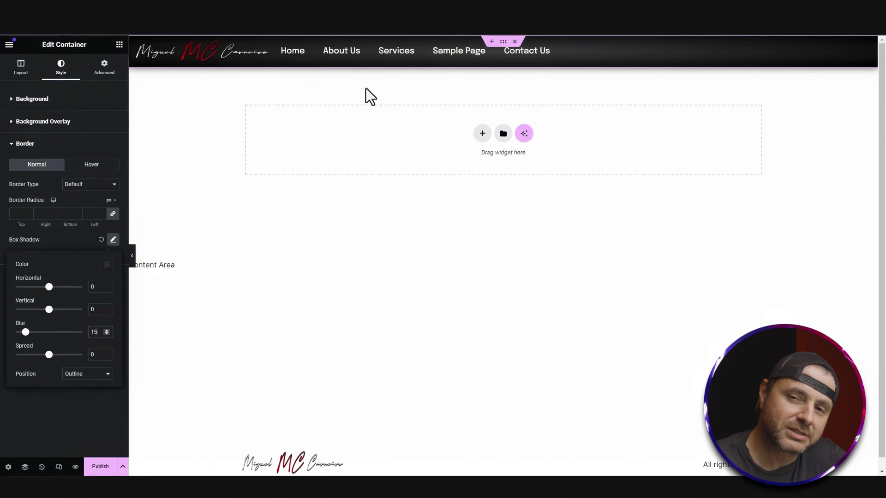
{"action": "left_click", "coordinate": [307, 237]}
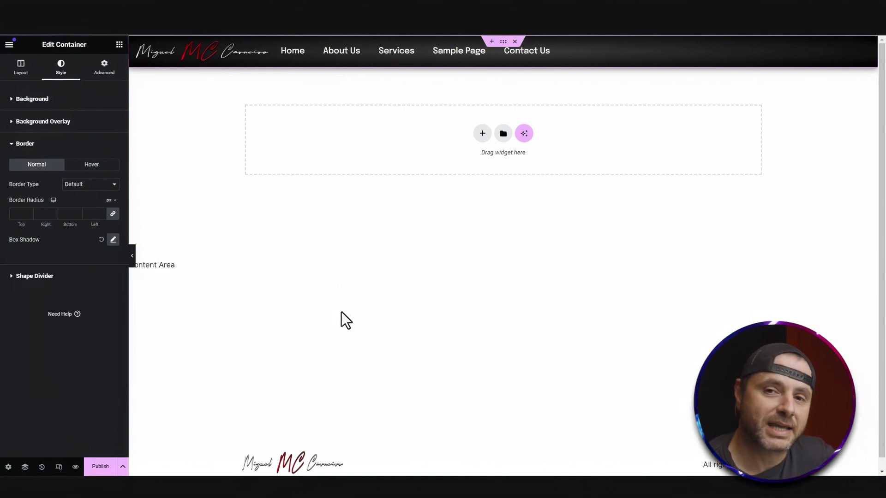
- Make the header container sticky to the top and give it the Fade In Down entrance animation
{"action": "left_click", "coordinate": [103, 67]}
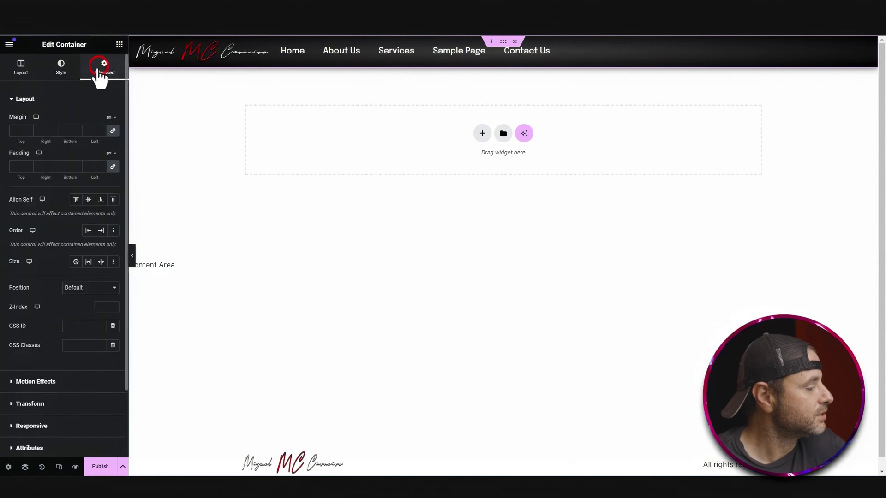
{"action": "left_click", "coordinate": [39, 382]}
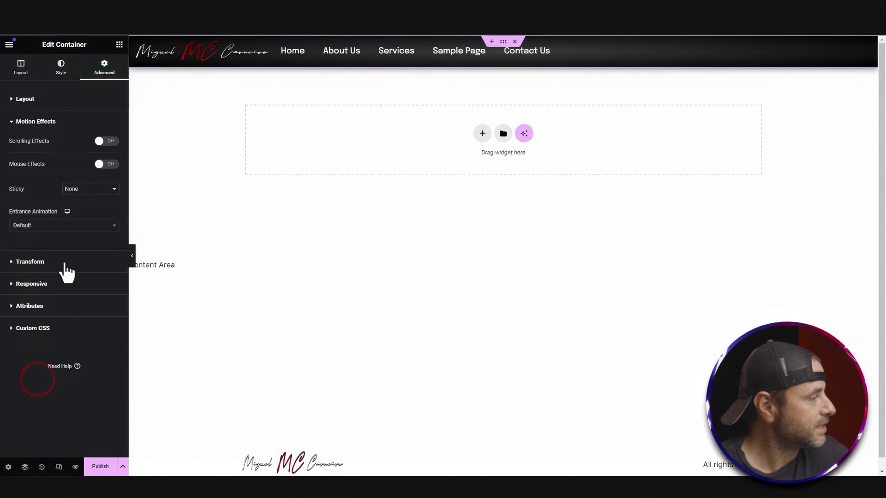
{"action": "left_click", "coordinate": [73, 189]}
{"action": "left_click", "coordinate": [75, 204]}
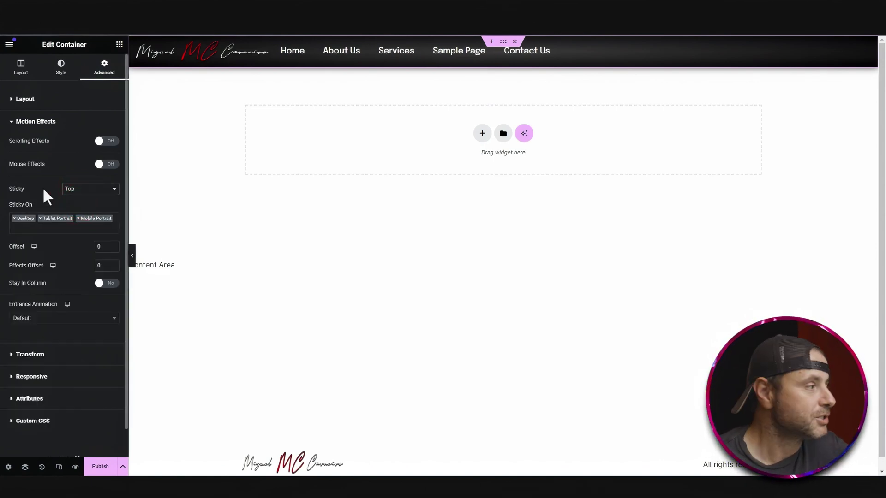
{"action": "left_click", "coordinate": [36, 319]}
{"action": "left_click", "coordinate": [42, 377]}
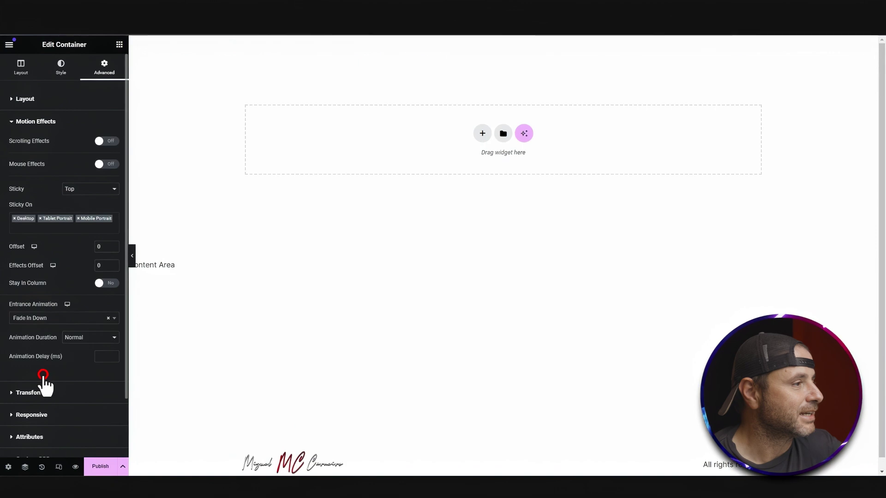
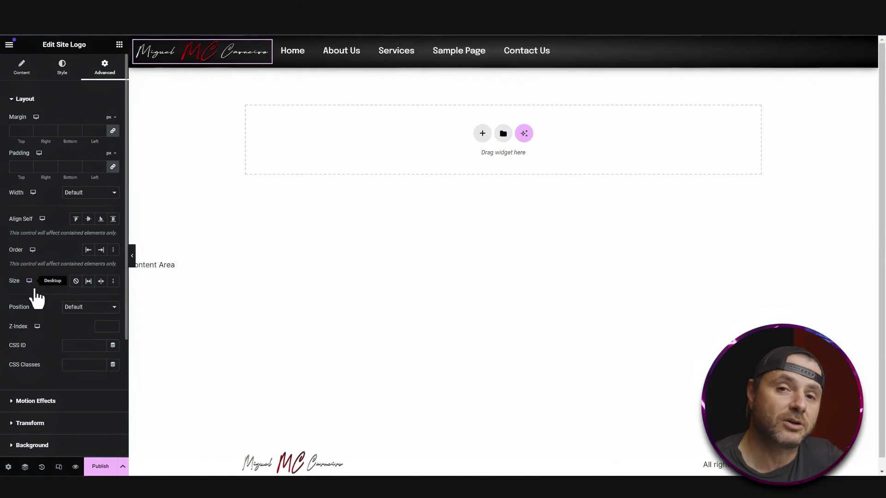
- Set the site logo's size to grow within the header container and duplicate the WordPress menu
{"action": "left_click", "coordinate": [88, 281]}
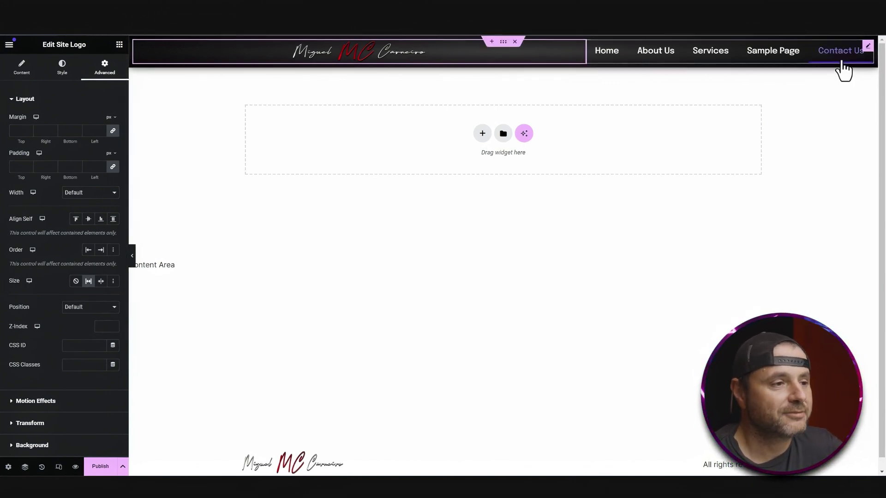
{"action": "right_click", "coordinate": [868, 55]}
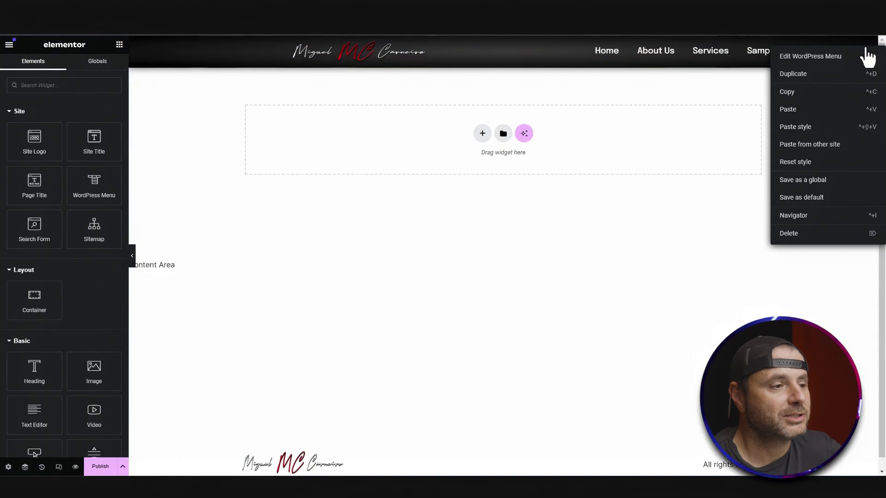
{"action": "left_click", "coordinate": [837, 85]}
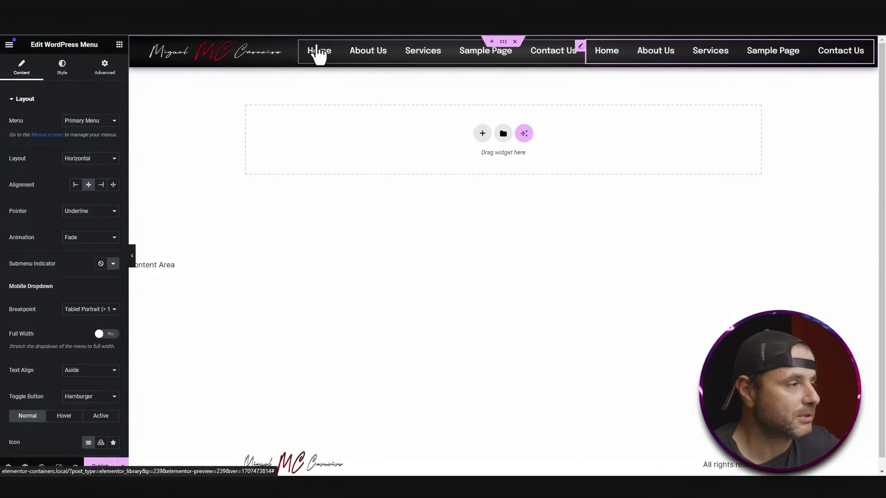
- Delete the duplicate WordPress menu from the header container
{"action": "right_click", "coordinate": [865, 55]}
{"action": "left_click", "coordinate": [802, 228]}
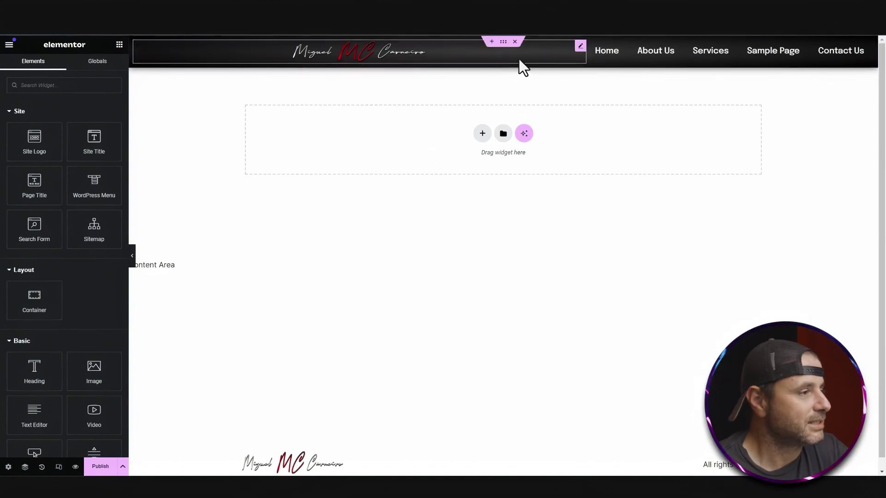
- Left-align the site logo and give it a left margin of 20 px with 0 on the other sides
{"action": "left_click", "coordinate": [579, 46]}
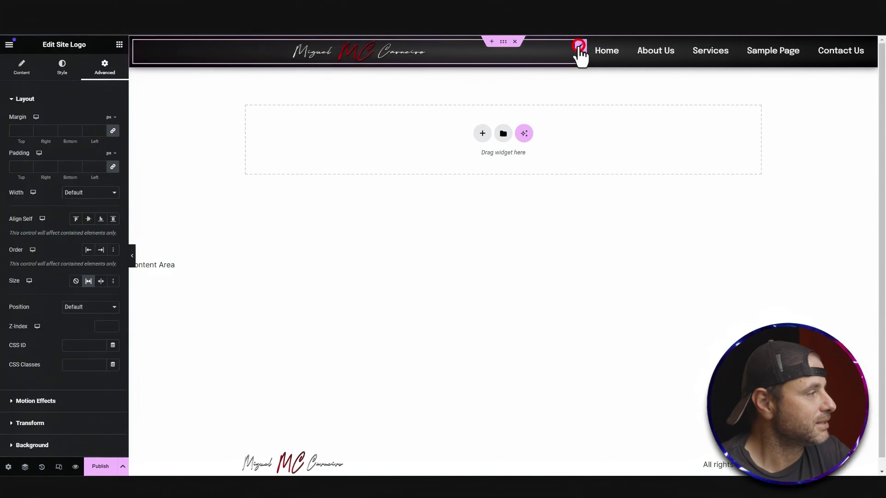
{"action": "left_click", "coordinate": [62, 66]}
{"action": "left_click", "coordinate": [88, 121]}
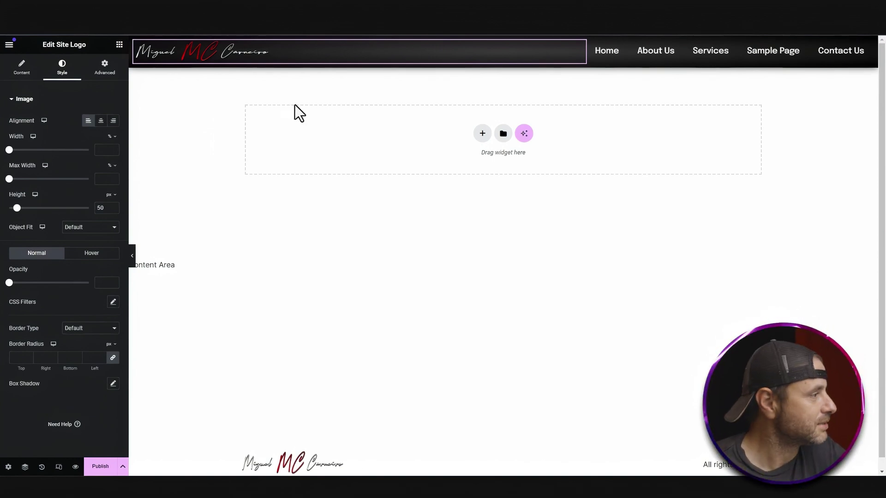
{"action": "left_click", "coordinate": [106, 70]}
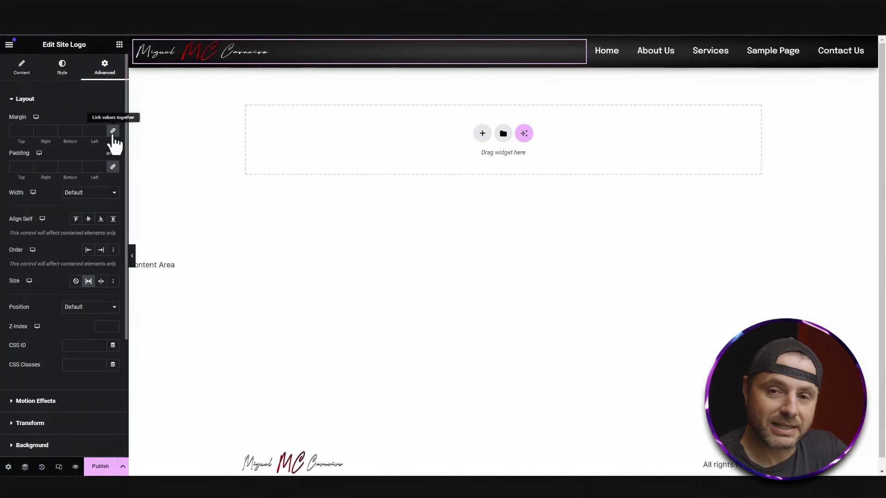
{"action": "left_click", "coordinate": [90, 130]}
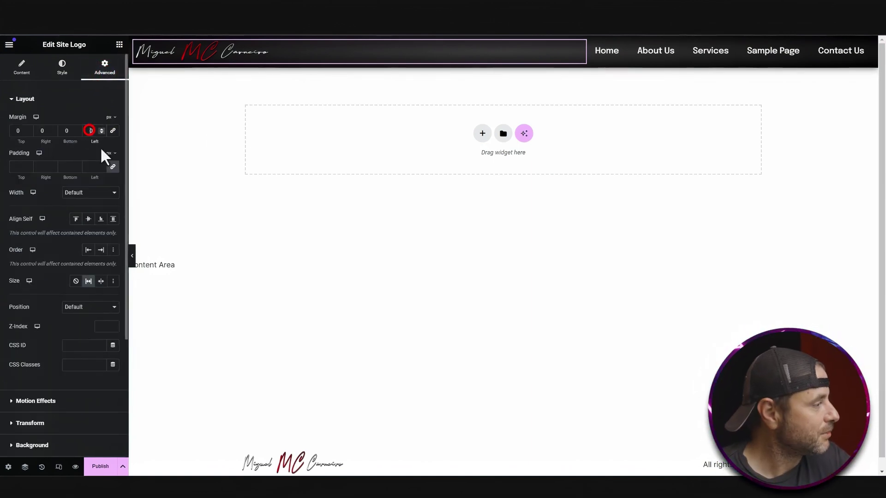
{"action": "type", "text": "20"}
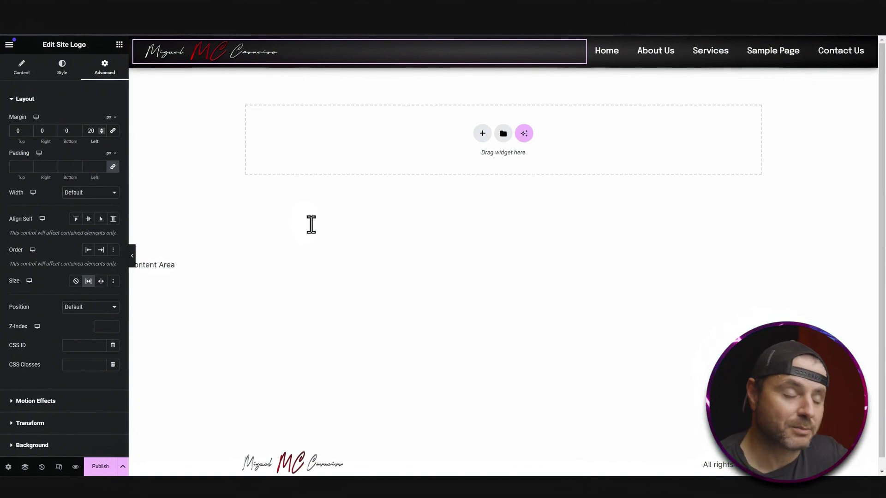
- In the mobile portrait view, give the site logo a custom width of 49%
{"action": "left_click", "coordinate": [59, 467]}
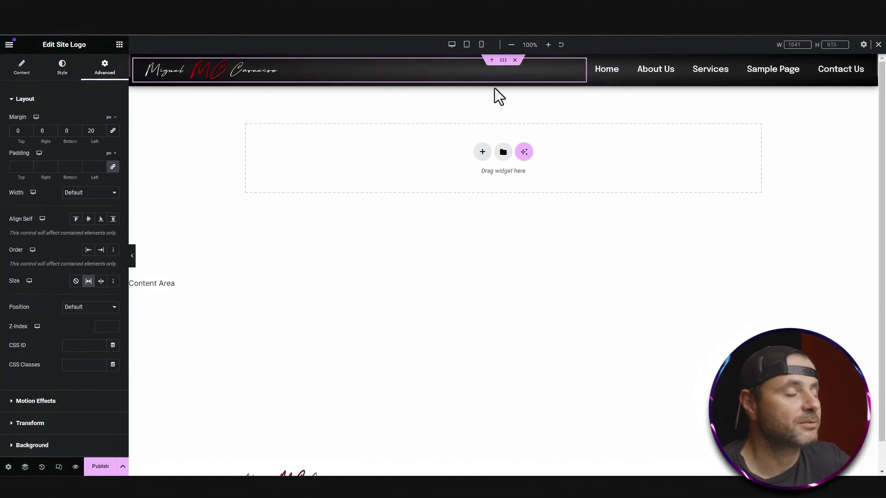
{"action": "left_click", "coordinate": [481, 44]}
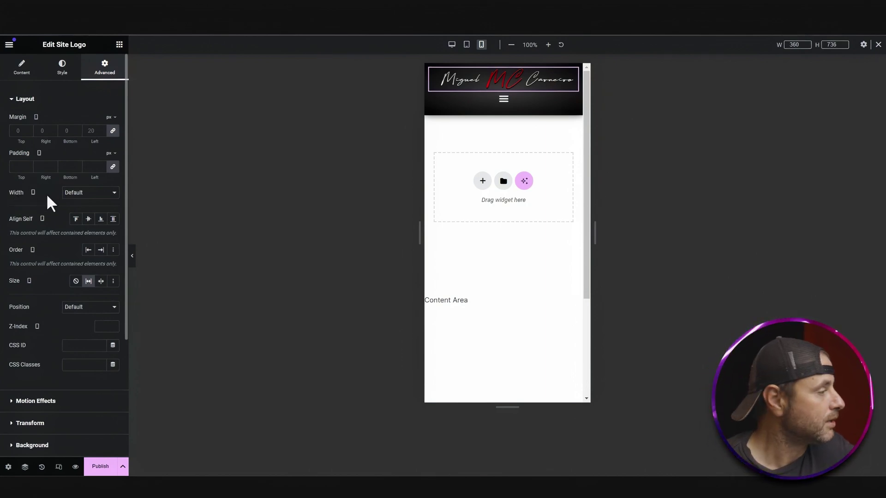
{"action": "left_click", "coordinate": [72, 192]}
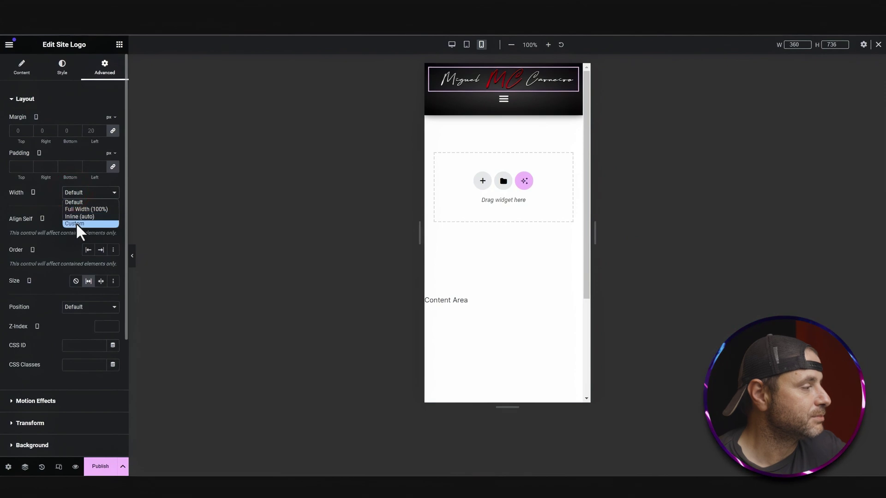
{"action": "left_click", "coordinate": [76, 223]}
{"action": "left_click", "coordinate": [111, 208]}
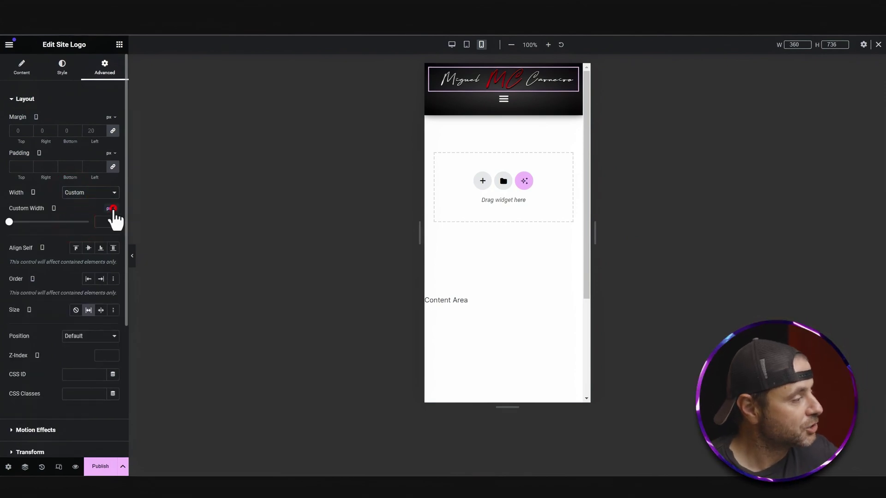
{"action": "left_click", "coordinate": [112, 220]}
{"action": "left_click", "coordinate": [97, 222]}
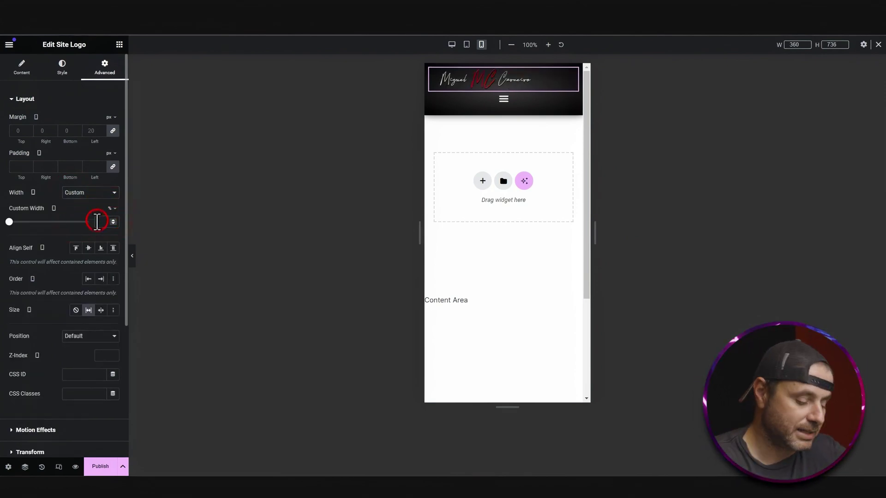
{"action": "type", "text": "49"}
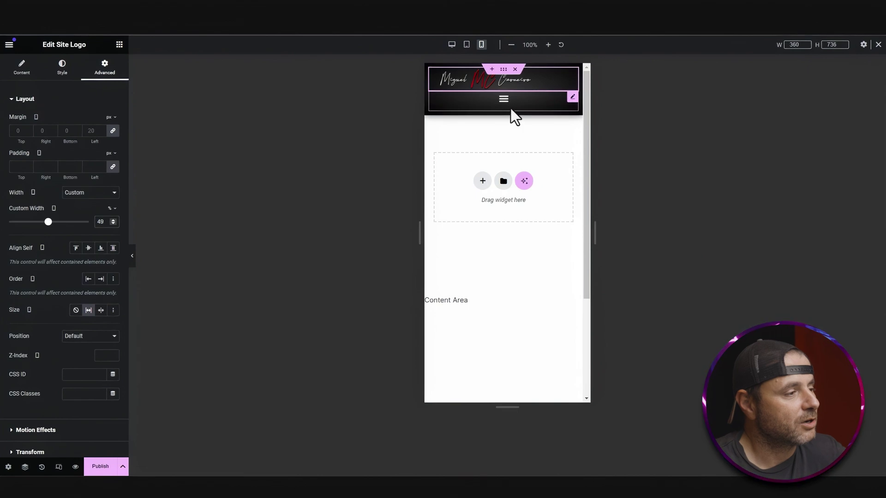
- Give the WordPress menu a custom width of 30% in the mobile view
{"action": "left_click", "coordinate": [573, 100]}
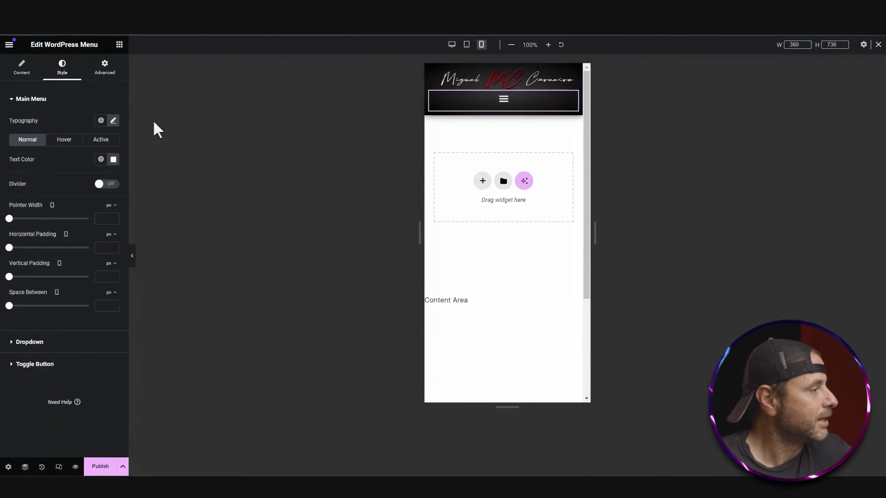
{"action": "left_click", "coordinate": [106, 70]}
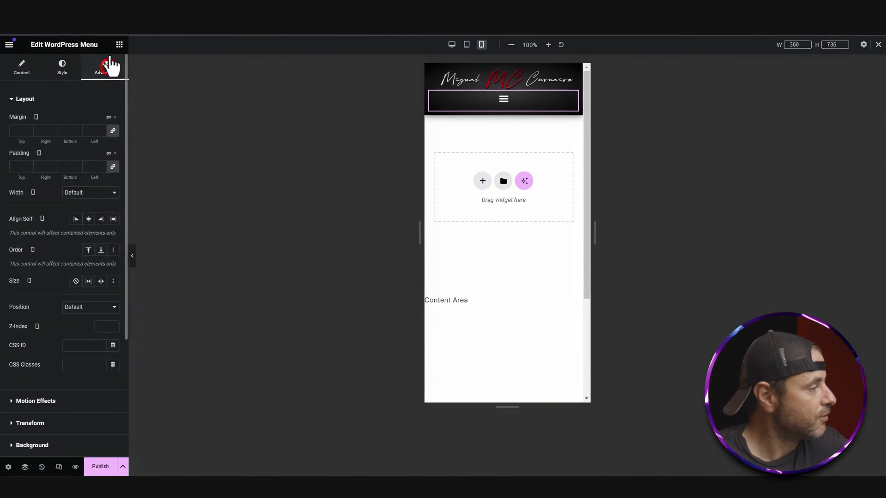
{"action": "left_click", "coordinate": [79, 194]}
{"action": "left_click", "coordinate": [76, 223]}
{"action": "left_click", "coordinate": [109, 208]}
{"action": "left_click", "coordinate": [110, 222]}
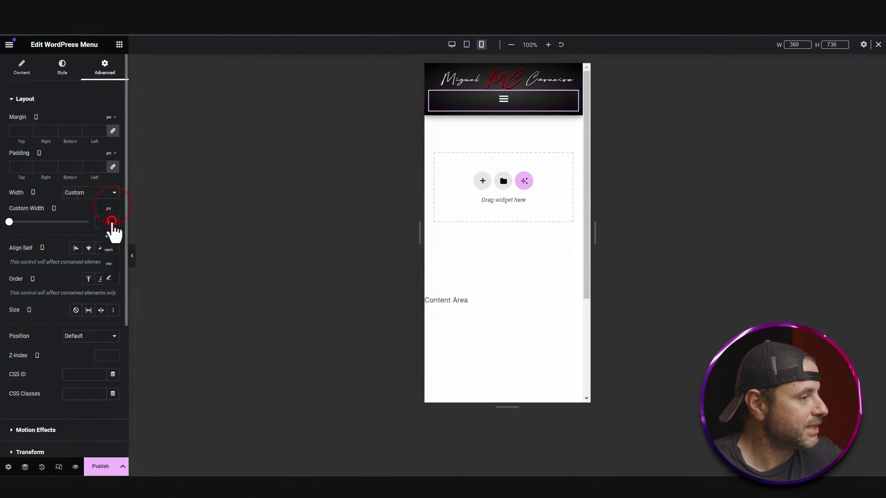
{"action": "left_click", "coordinate": [99, 221]}
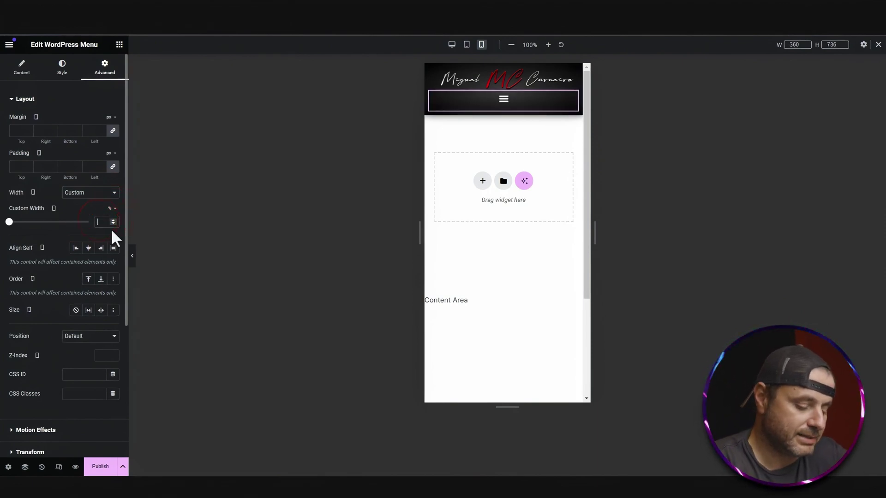
{"action": "type", "text": "30"}
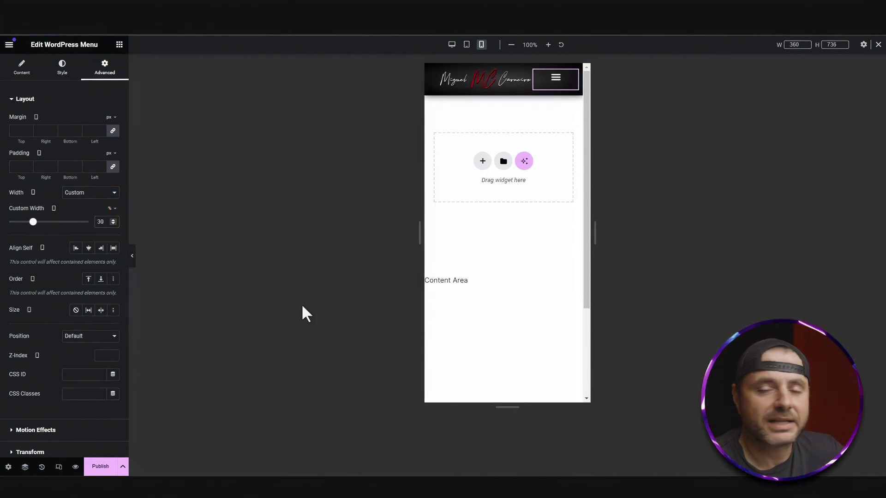
{"action": "mouse_move", "coordinate": [33, 222]}
{"action": "left_mouse_down"}
{"action": "mouse_move", "coordinate": [40, 222]}
{"action": "mouse_move", "coordinate": [32, 223]}
{"action": "left_mouse_up"}
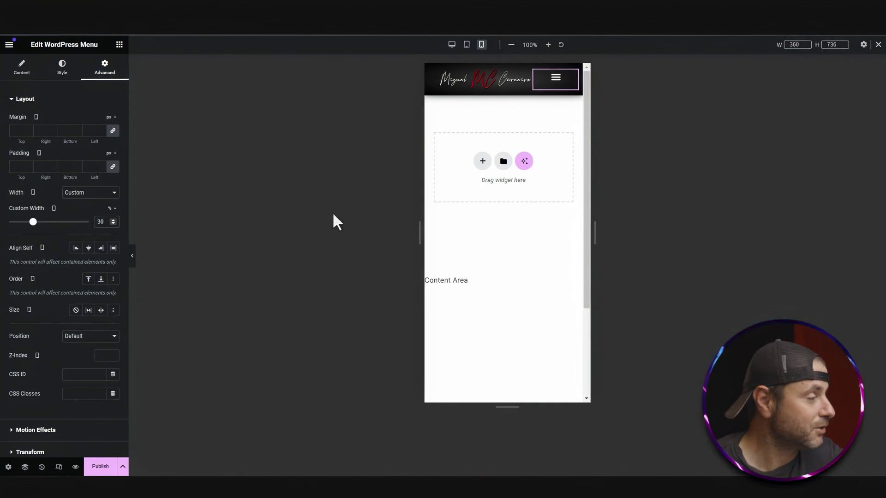
- Start publishing the header template with a display condition that includes the Entire Site
{"action": "left_click", "coordinate": [101, 467]}
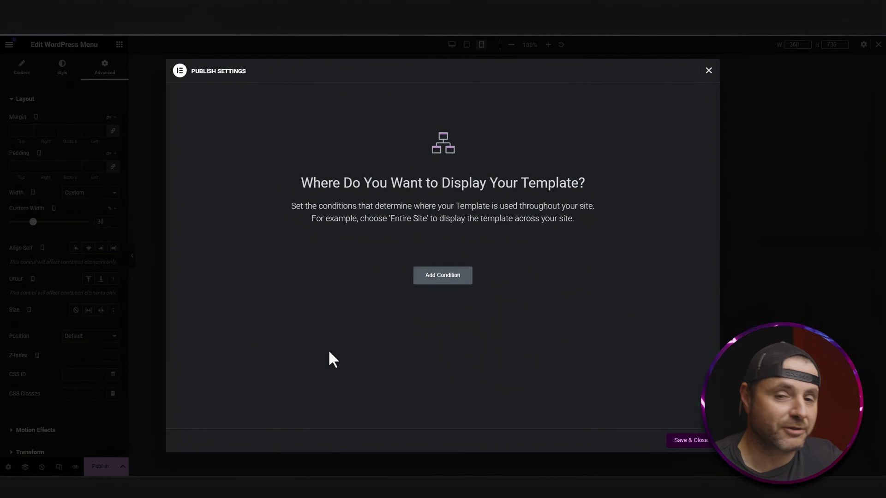
{"action": "left_click", "coordinate": [447, 281]}
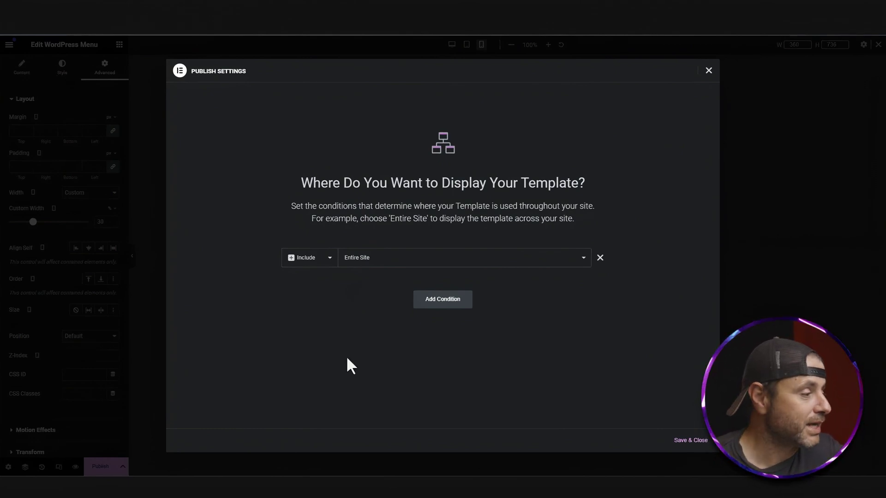
- Add a condition excluding the singular page "tester page" and save the publish settings
{"action": "left_click", "coordinate": [439, 299]}
{"action": "left_click", "coordinate": [323, 281]}
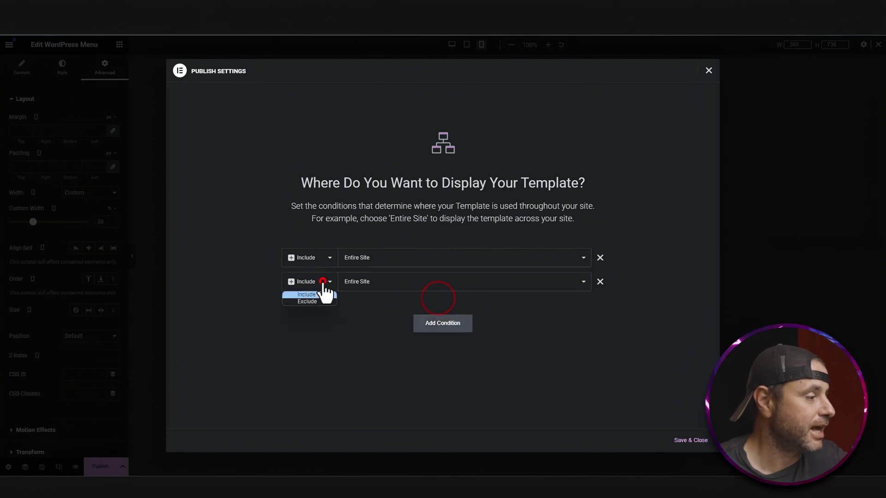
{"action": "left_click", "coordinate": [309, 302]}
{"action": "left_click", "coordinate": [364, 282]}
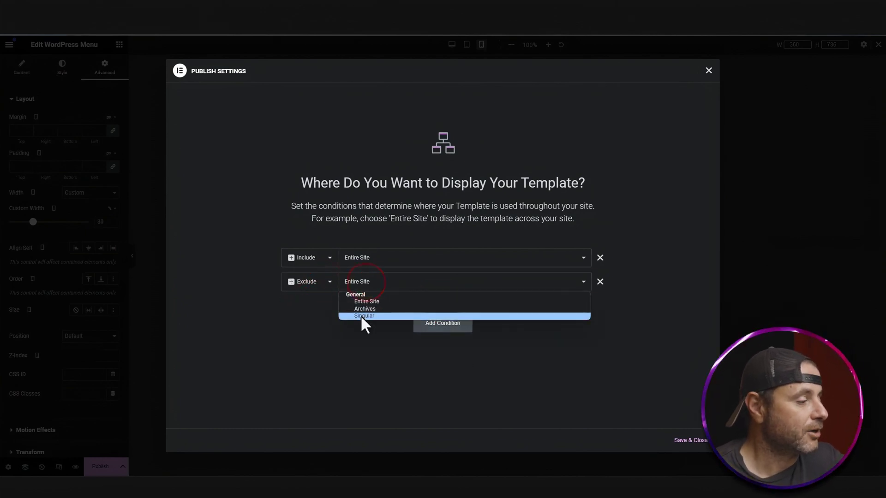
{"action": "left_click", "coordinate": [362, 317]}
{"action": "left_click", "coordinate": [461, 282]}
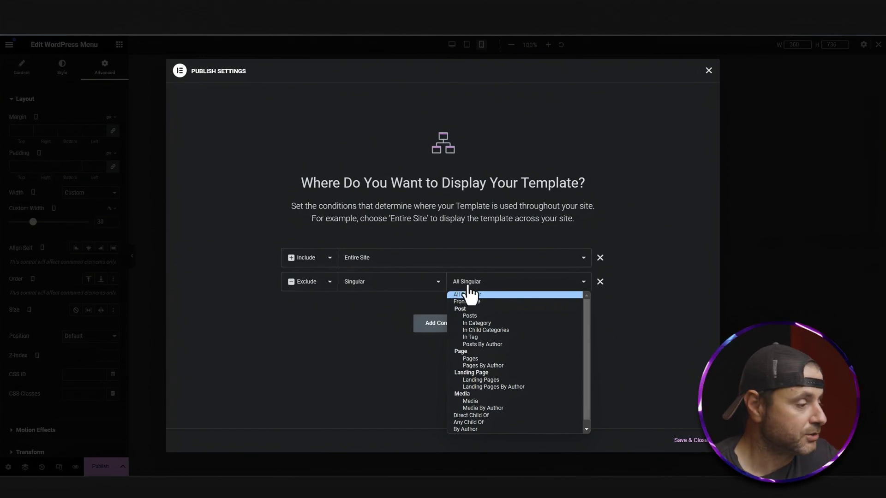
{"action": "left_click", "coordinate": [471, 361]}
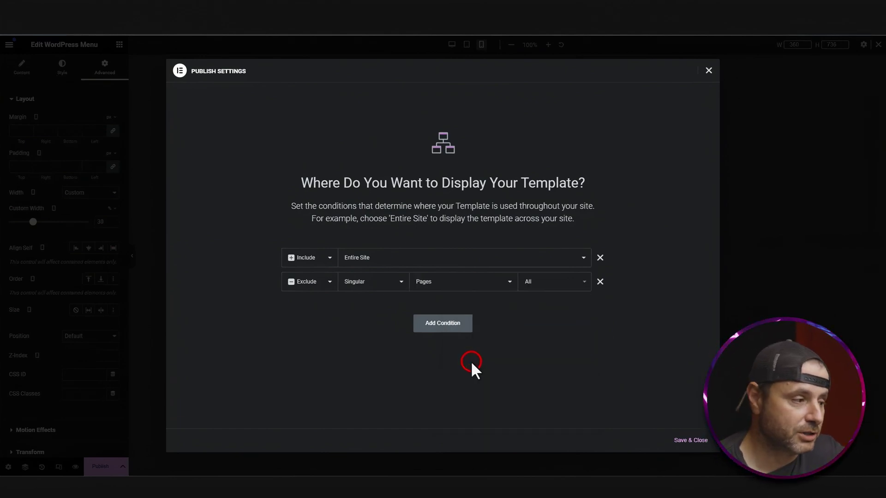
{"action": "left_click", "coordinate": [552, 282]}
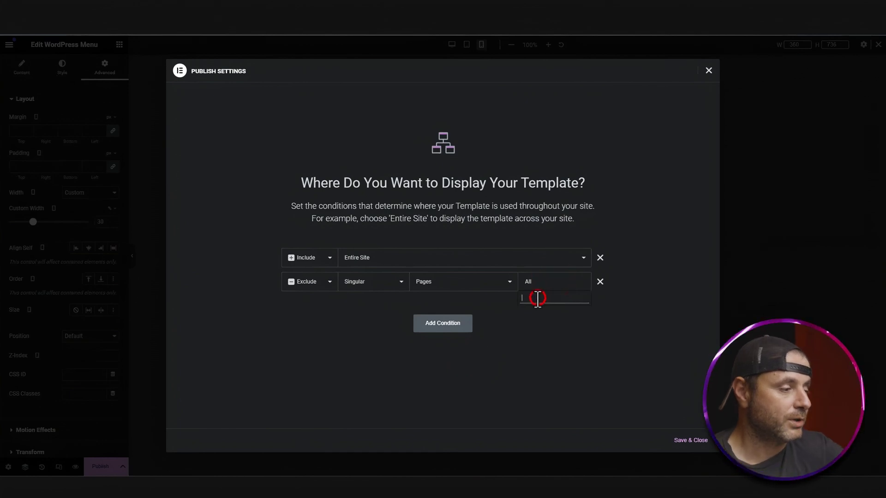
{"action": "type", "text": "test"}
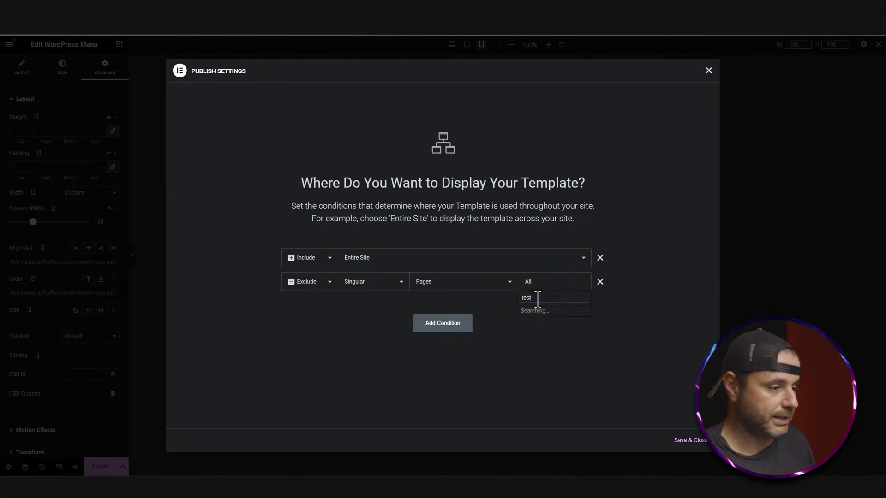
{"action": "left_click", "coordinate": [538, 315]}
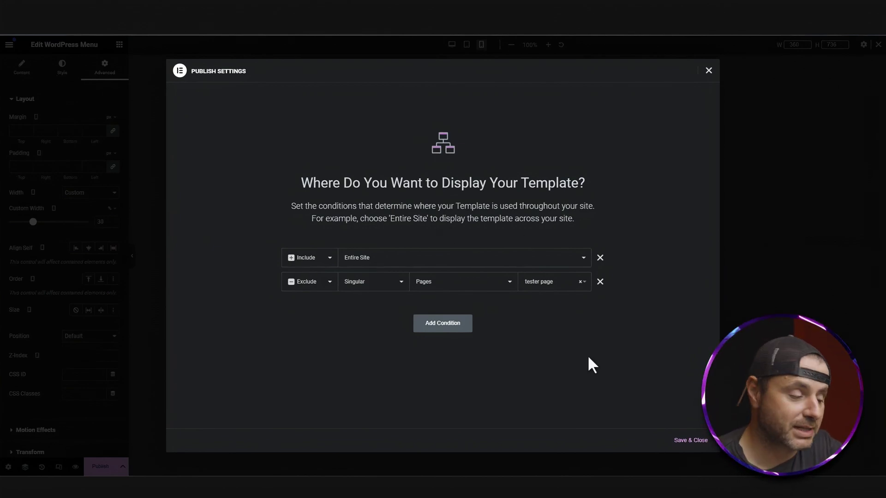
{"action": "left_click", "coordinate": [683, 440]}
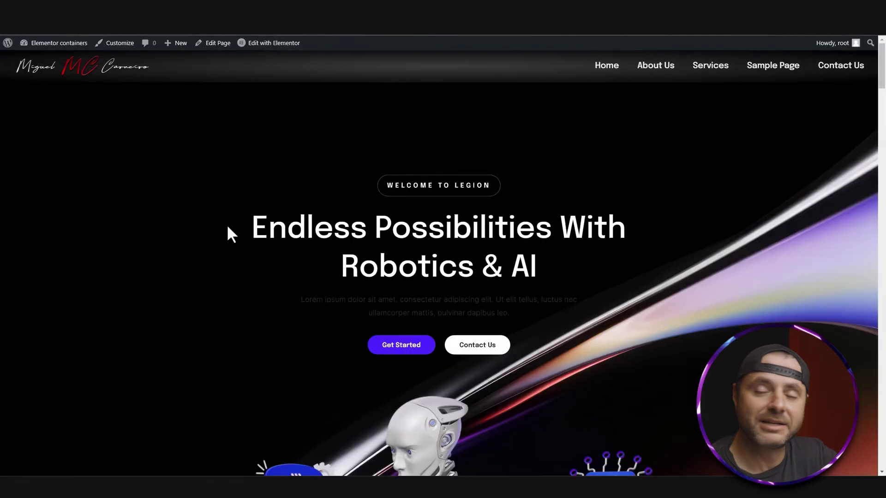
- Check the sticky header while moving through the live home page and test the logo's home link
{"action": "scroll", "coordinate": [217, 241], "scroll_direction": "down", "scroll_amount": 10}
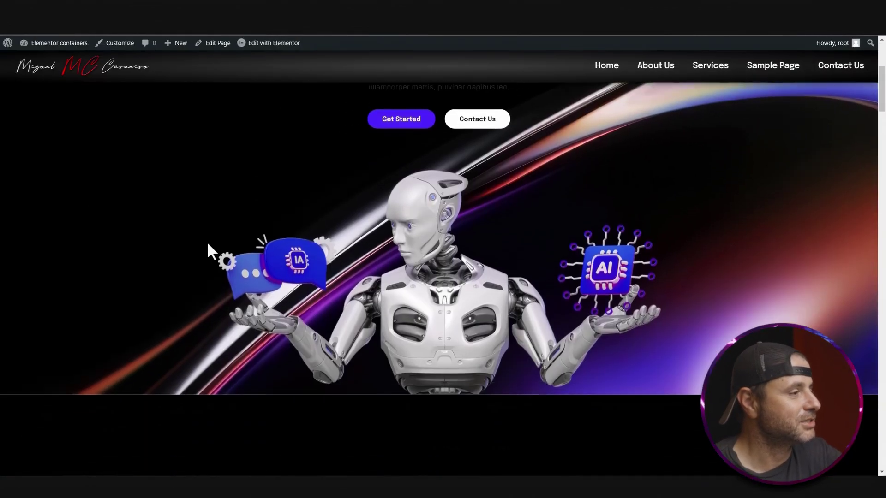
{"action": "scroll", "coordinate": [225, 267], "scroll_direction": "down", "scroll_amount": 5}
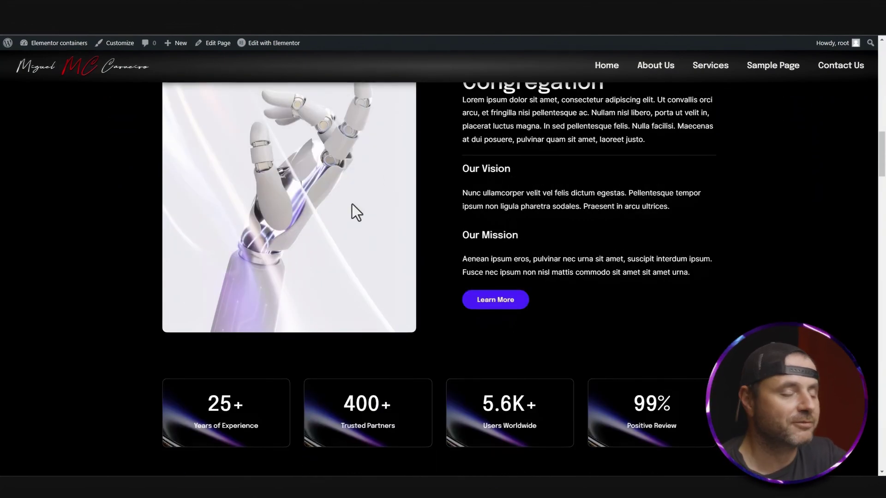
{"action": "scroll", "coordinate": [366, 254], "scroll_direction": "down", "scroll_amount": 7}
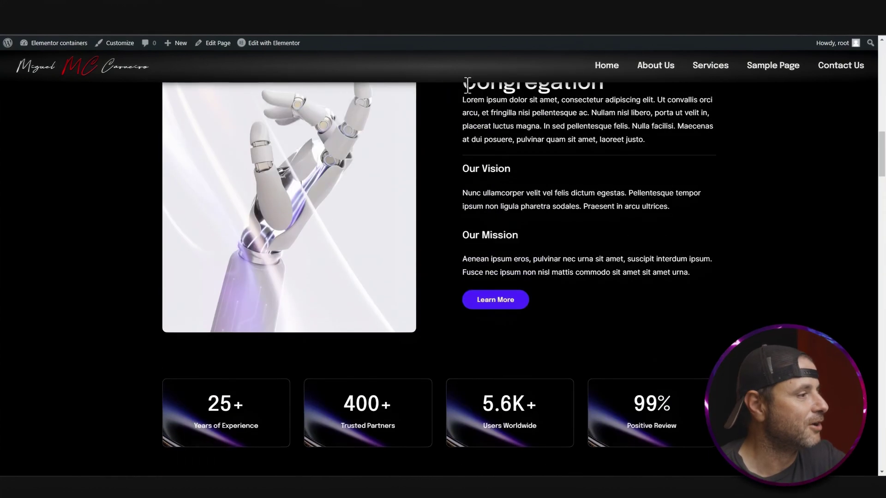
{"action": "scroll", "coordinate": [54, 322], "scroll_direction": "up", "scroll_amount": 7}
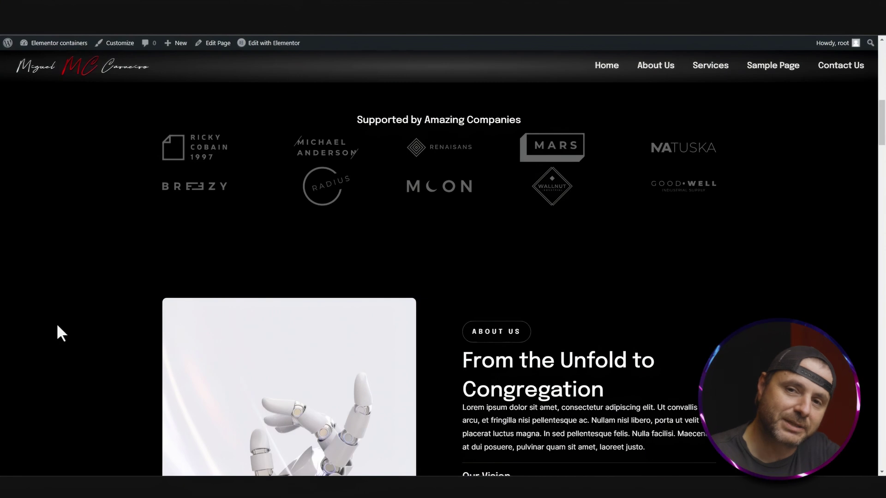
{"action": "left_click", "coordinate": [97, 71]}
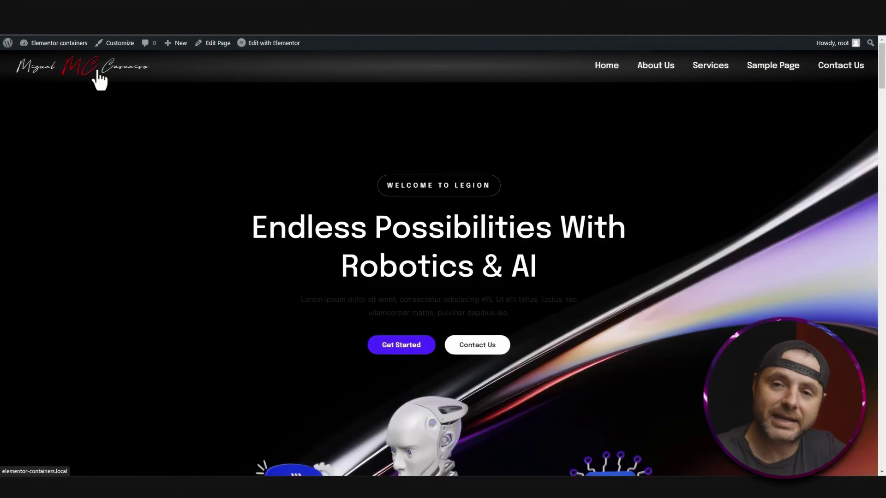
{"action": "left_click", "coordinate": [98, 72]}
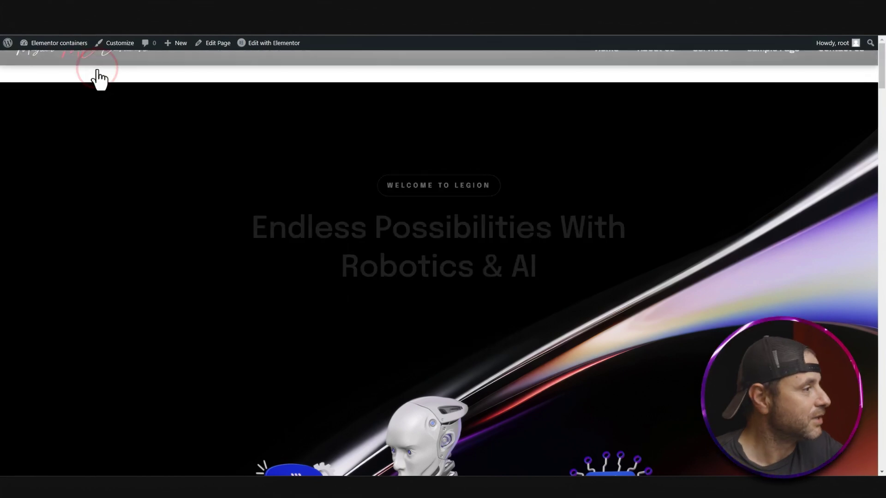